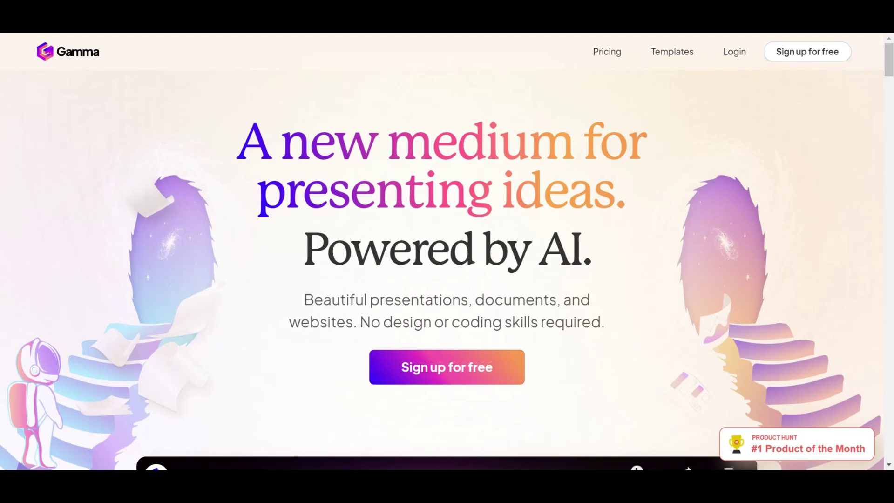
Step: Play part of the Gamma introduction video on the home page and pause it
scroll(560, 277, down, 6)
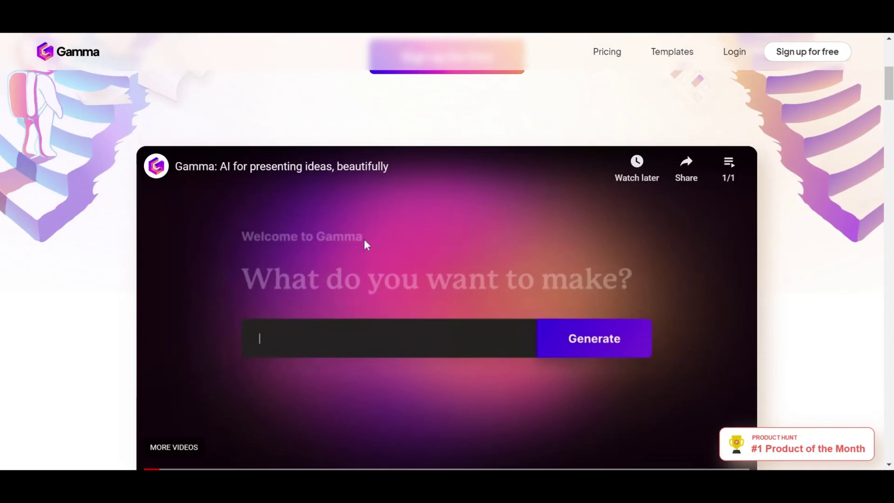
scroll(366, 244, down, 1)
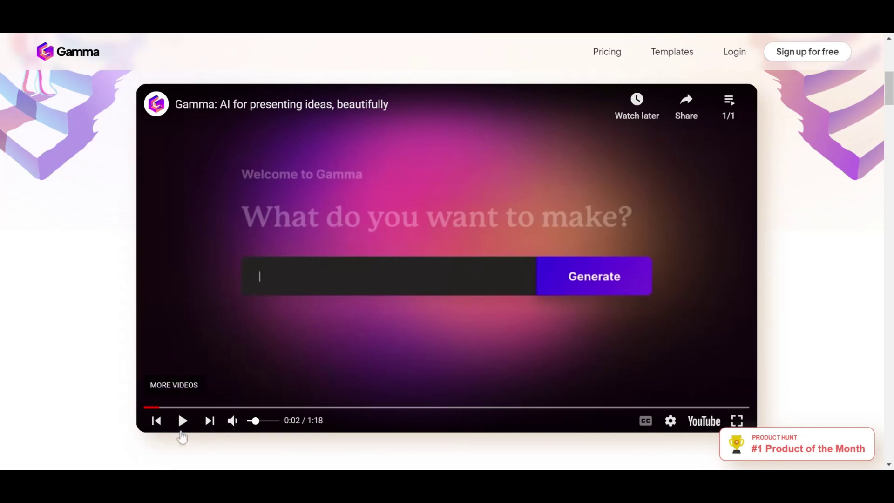
click(183, 421)
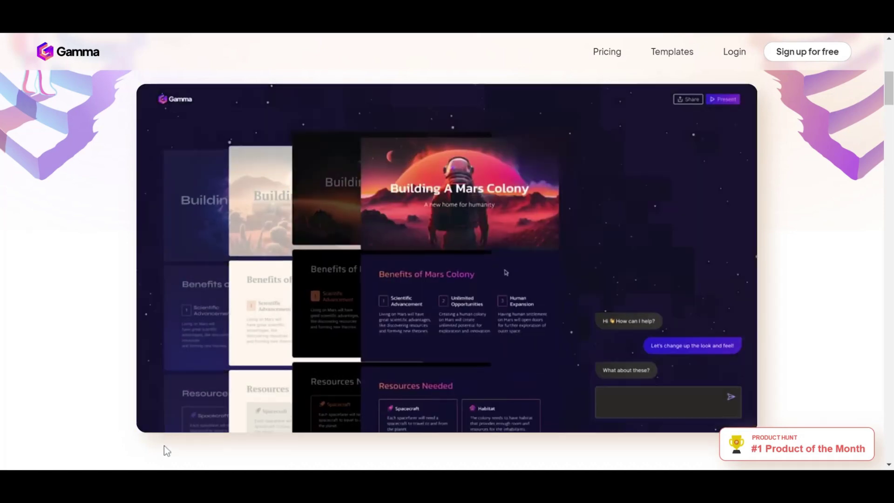
mouse_move(186, 433)
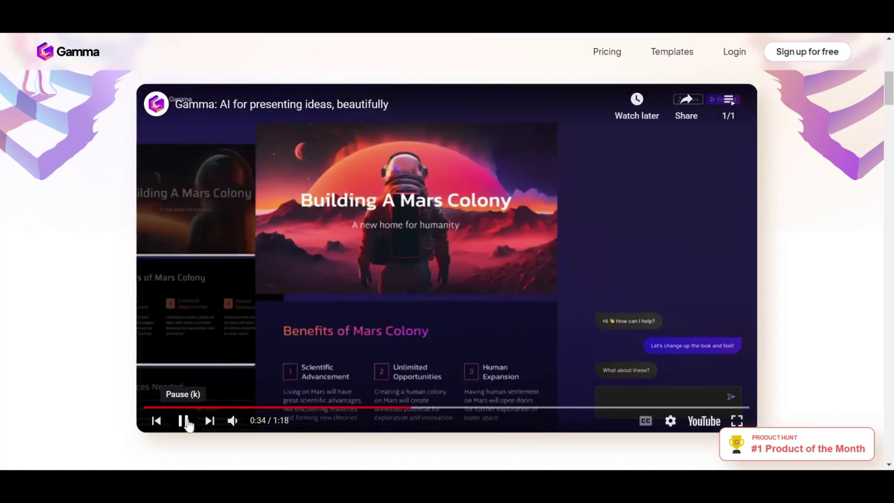
click(184, 422)
Step: Look through the home page's feature sections on generating and polishing docs, decks and webpages
scroll(600, 301, down, 8)
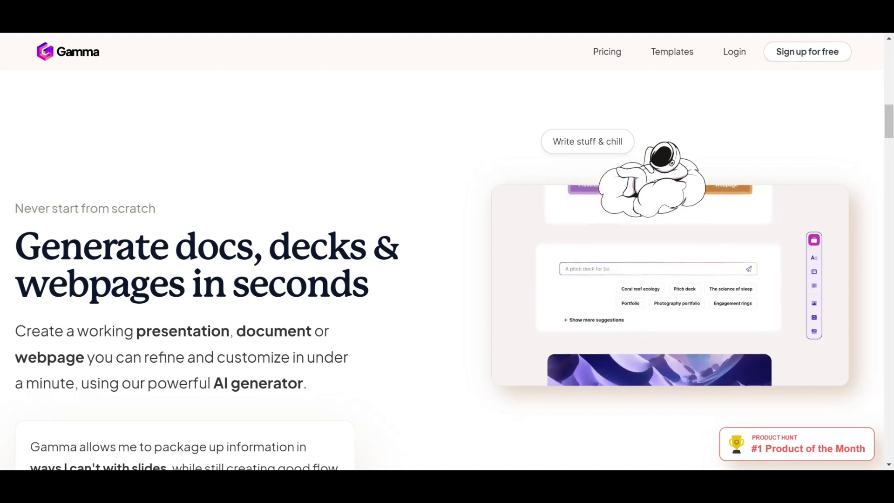
scroll(320, 168, down, 2)
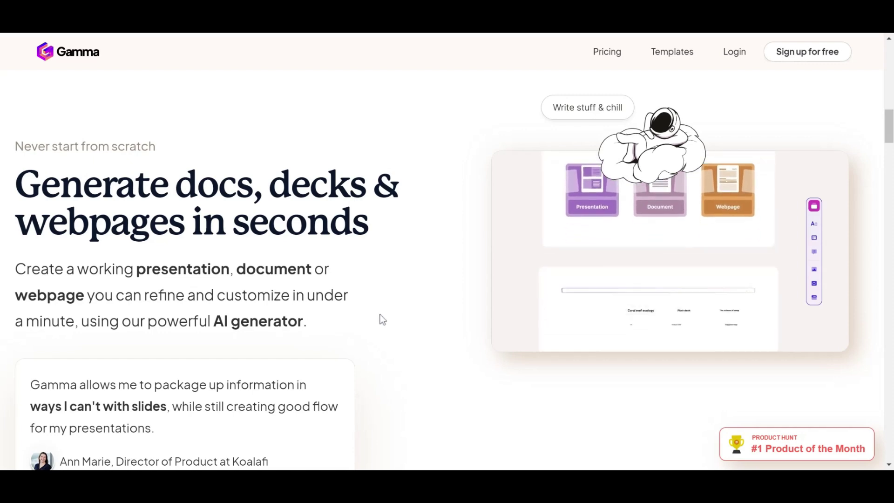
scroll(392, 311, down, 2)
scroll(392, 311, down, 5)
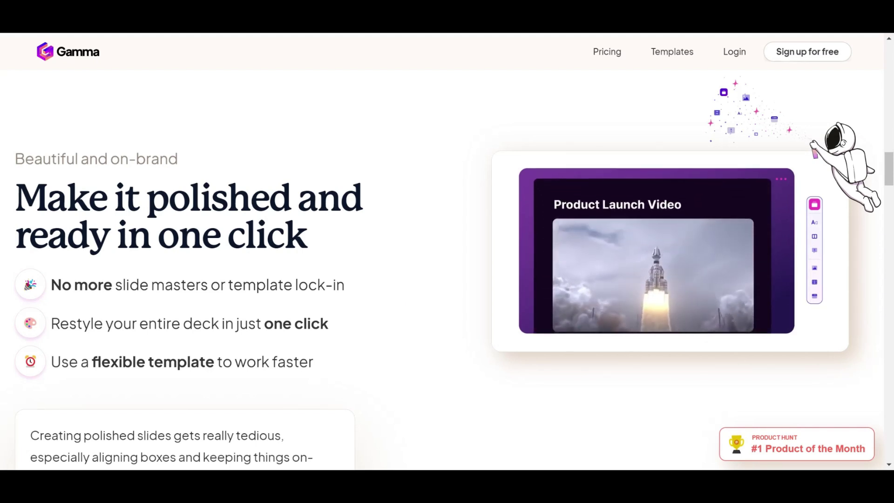
scroll(543, 323, up, 15)
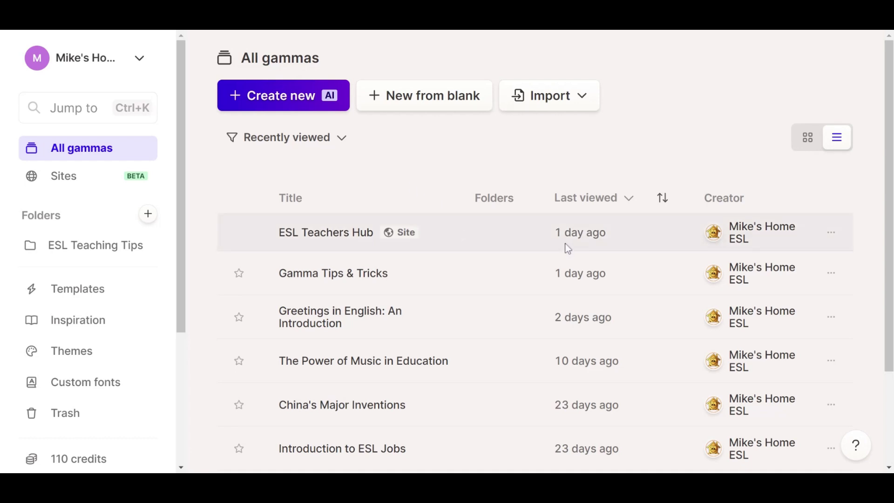
Step: Start a new AI creation from the list of gammas, using the option that generates from a one-line prompt
scroll(591, 250, down, 3)
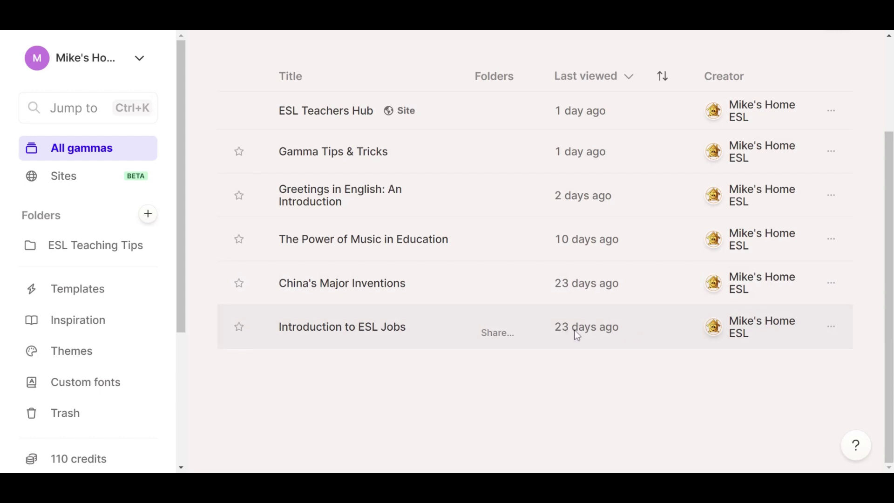
scroll(410, 305, up, 3)
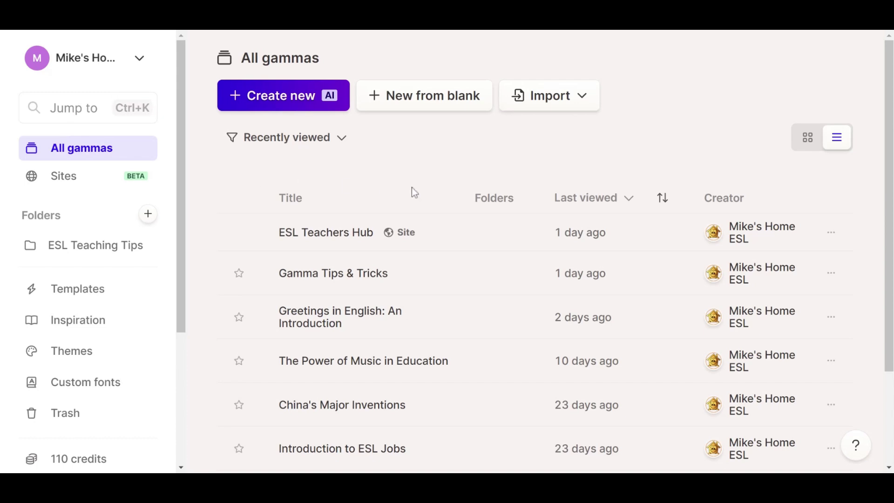
click(289, 98)
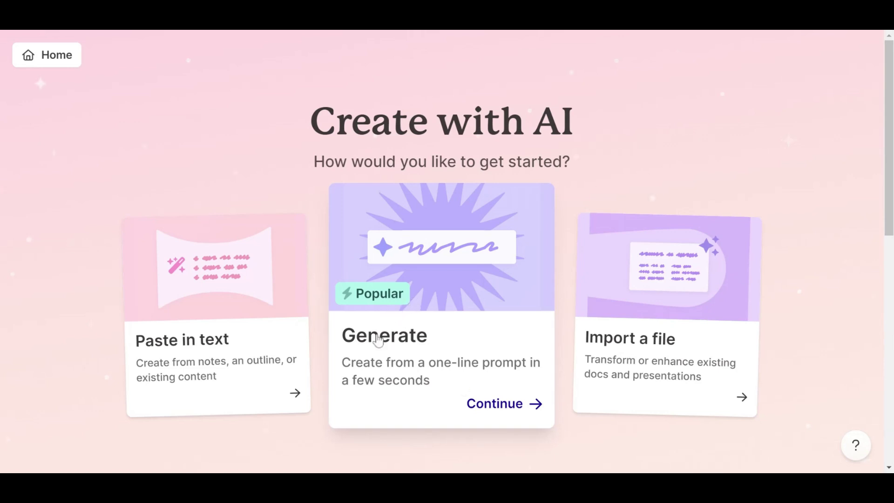
click(419, 379)
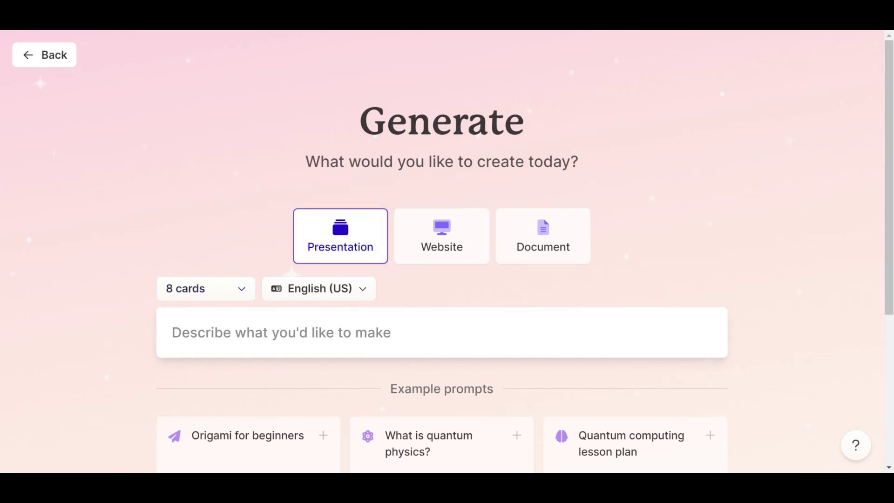
Step: Generate a presentation outline from the prompt "Create a presentation for ESL students about Labour Day"
click(172, 332)
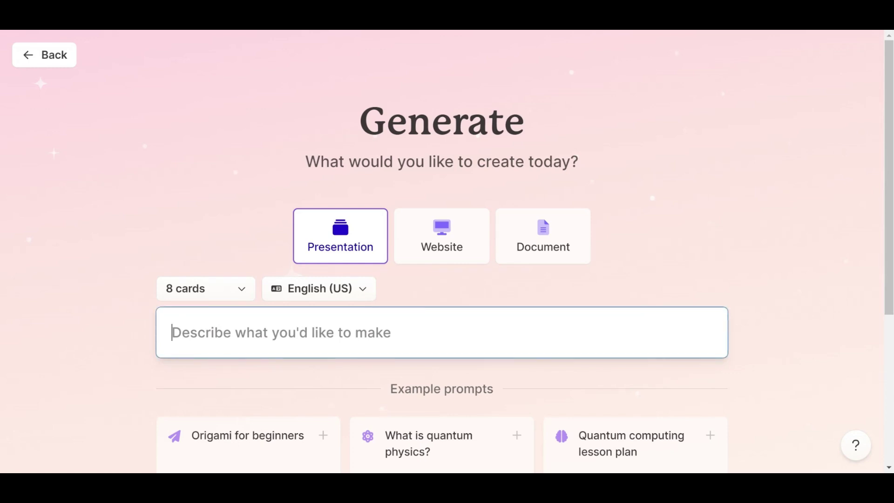
text(Create a presentat)
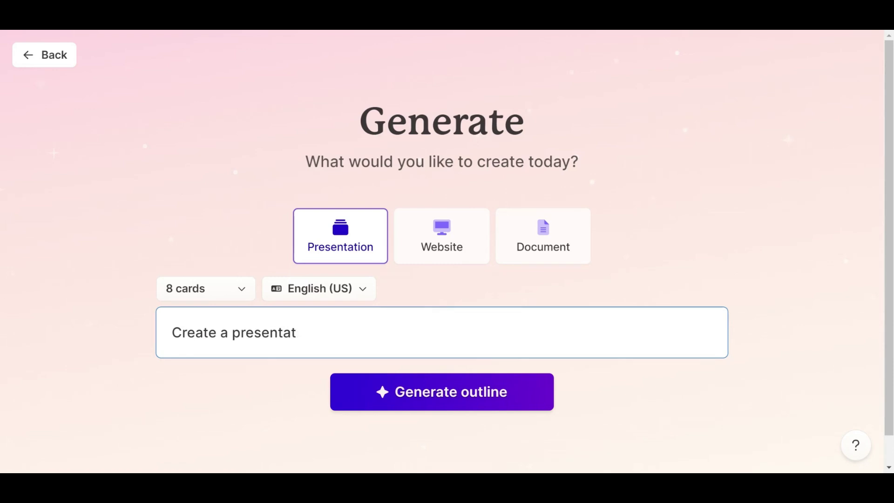
text(ion for ESL students)
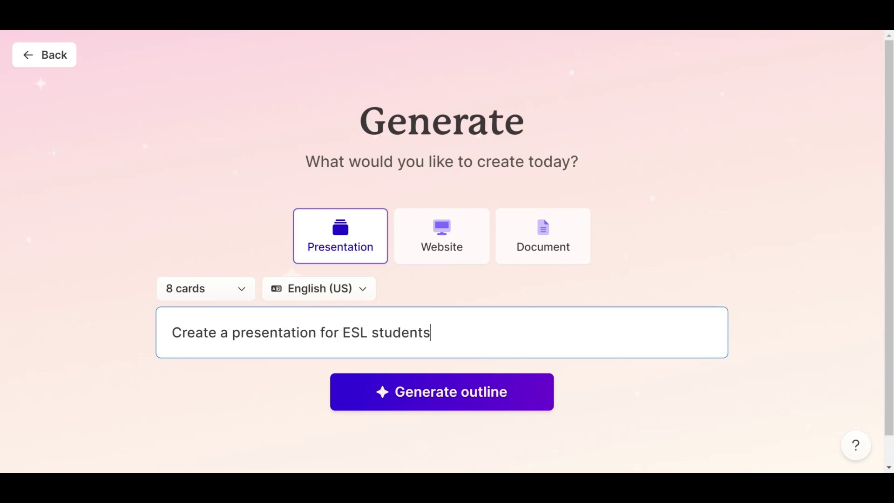
text( about Labour Day)
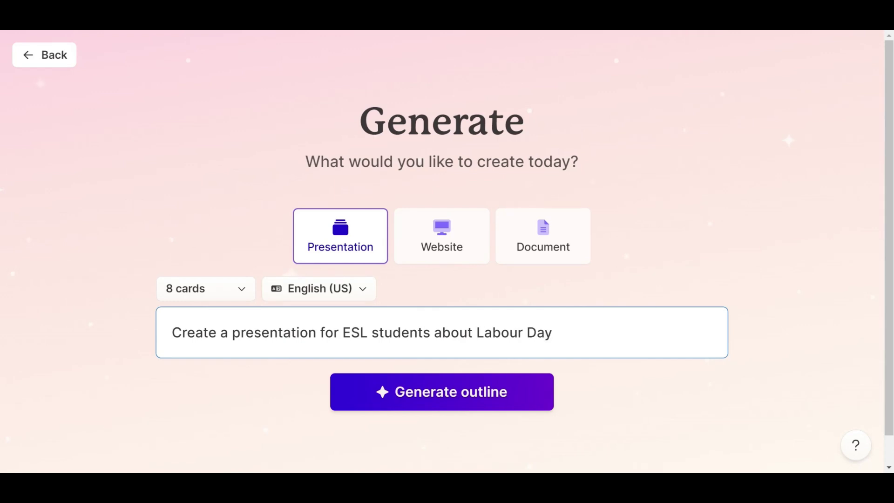
click(459, 391)
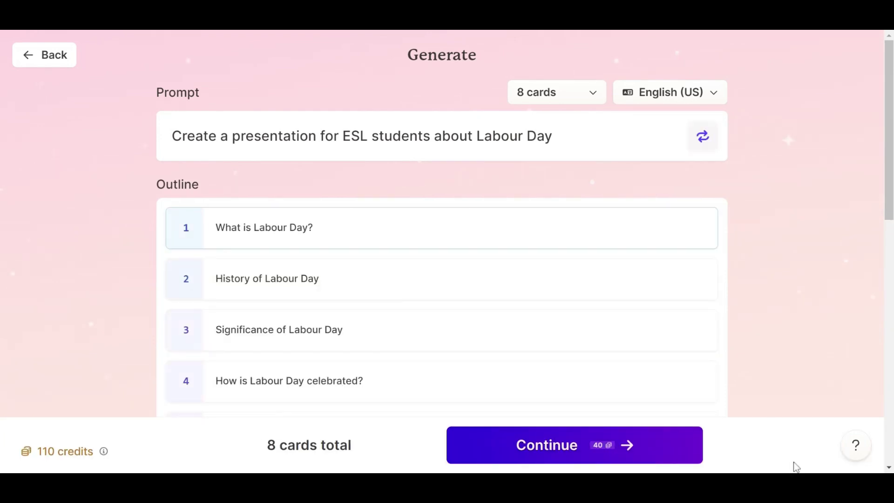
Step: Review the generated outline's card topics and the total number of cards
scroll(696, 328, down, 1)
mouse_move(321, 200)
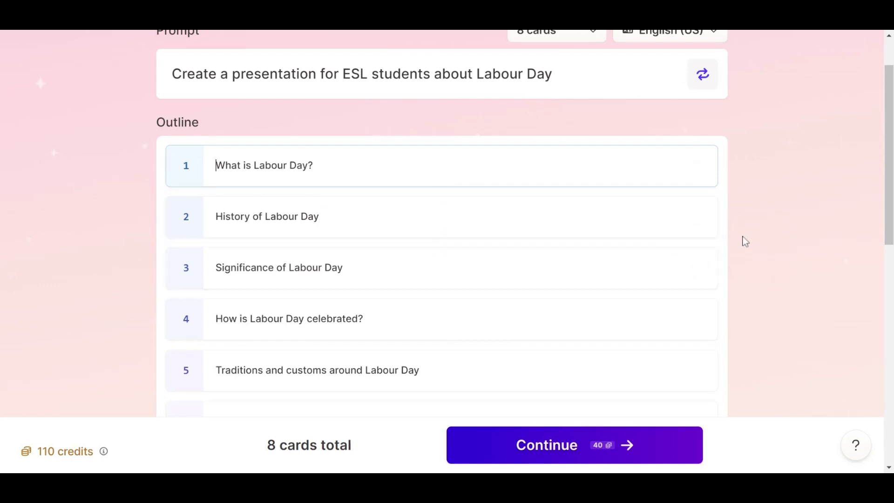
scroll(698, 209, down, 3)
scroll(275, 123, up, 1)
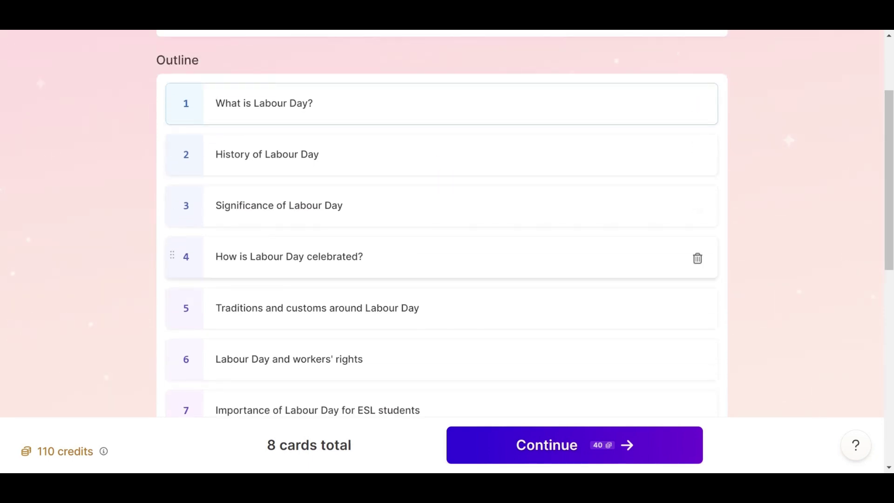
scroll(441, 225, down, 1)
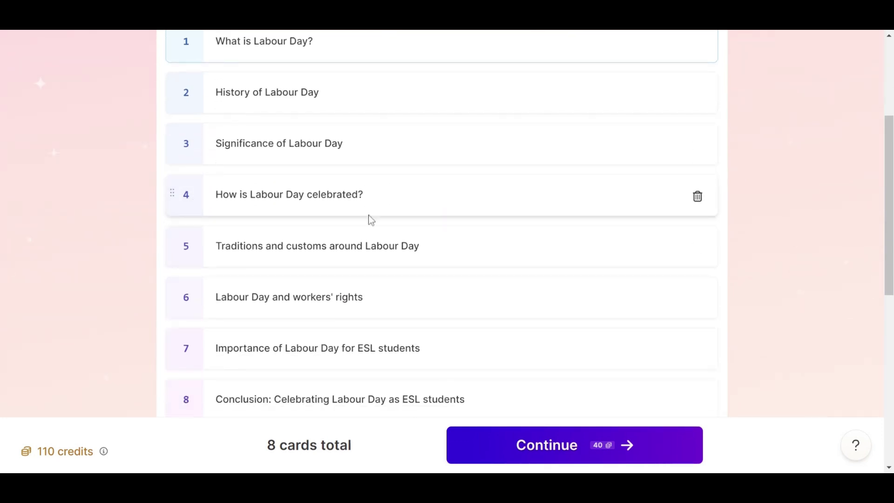
scroll(371, 220, down, 2)
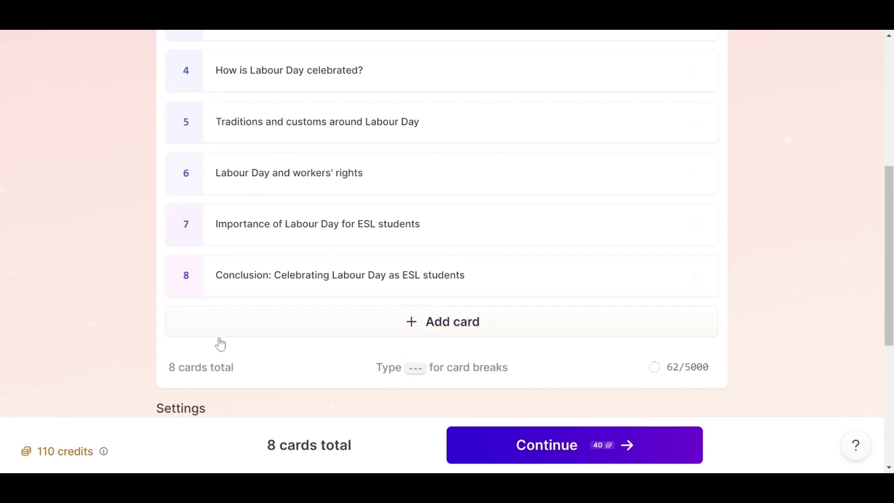
drag(172, 373, 249, 372)
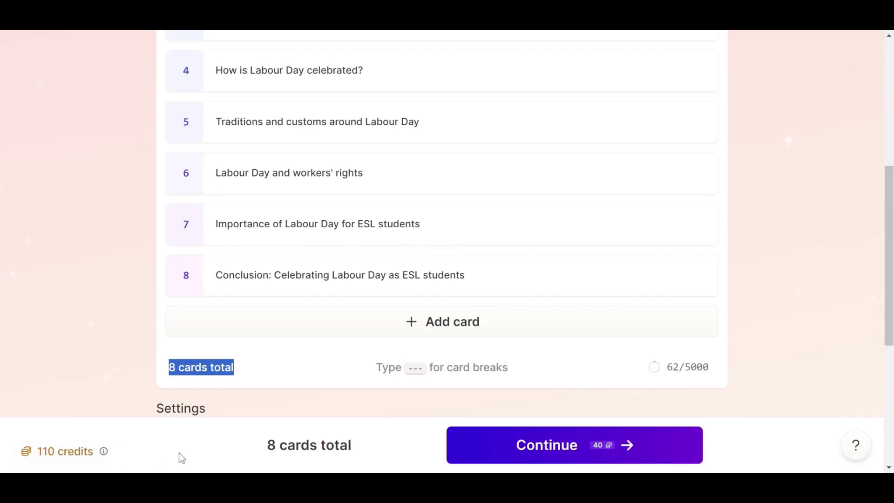
scroll(797, 308, up, 6)
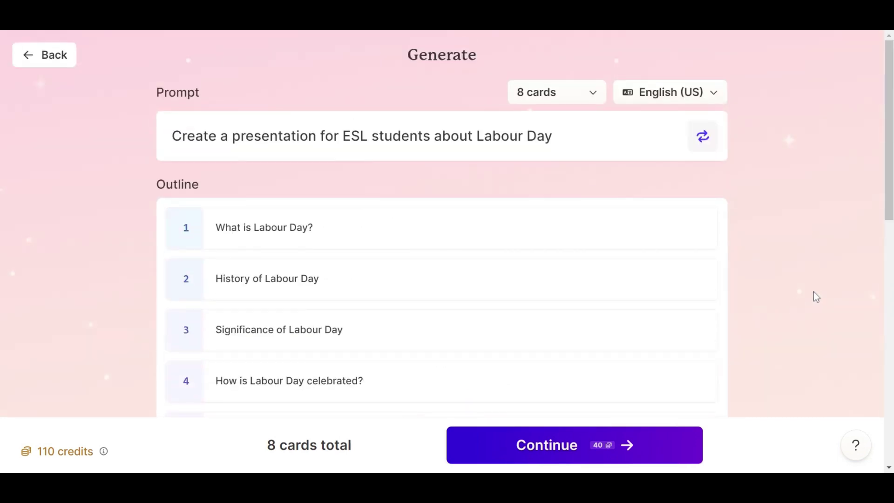
scroll(441, 224, down, 5)
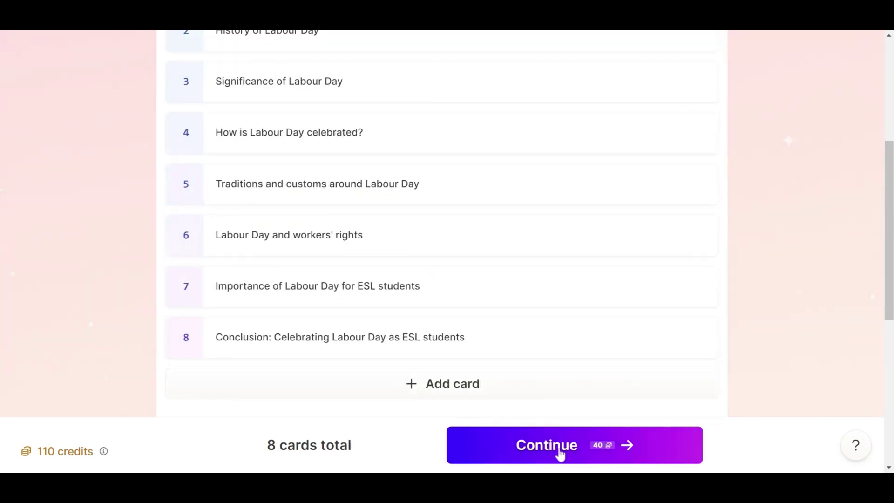
Step: Accept the outline and generate the presentation with the Gamma Dark theme
click(558, 455)
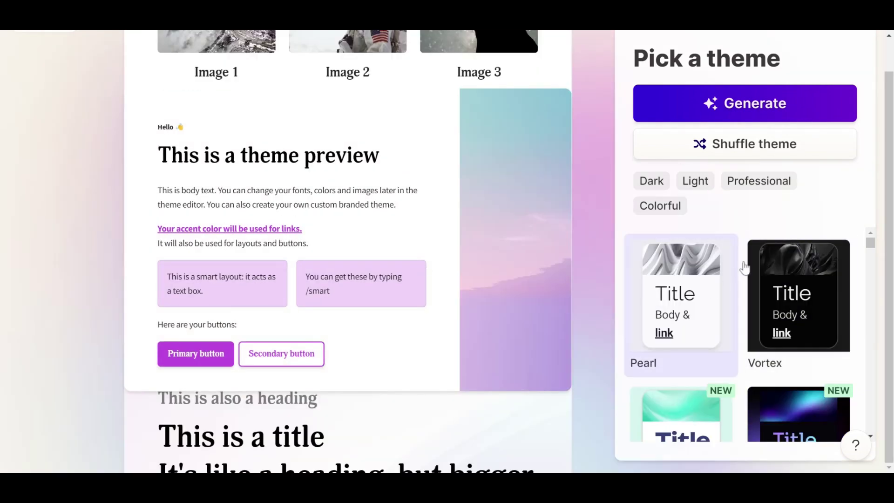
scroll(703, 310, down, 6)
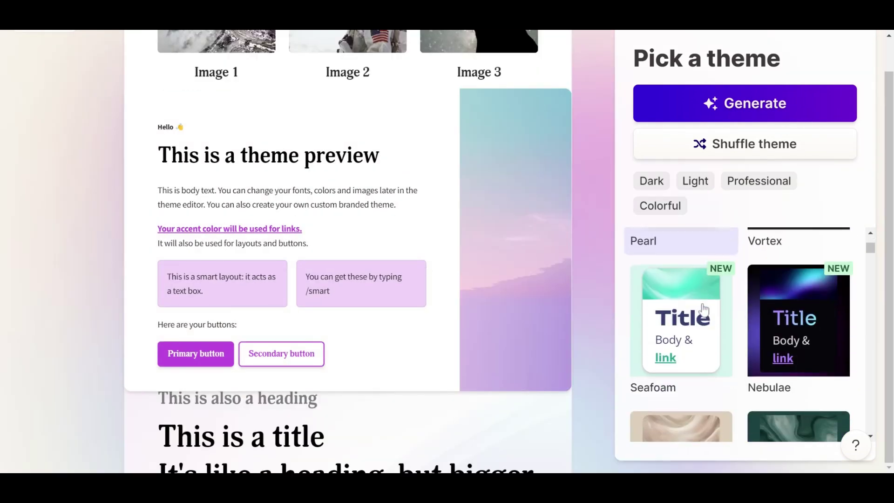
scroll(703, 309, down, 3)
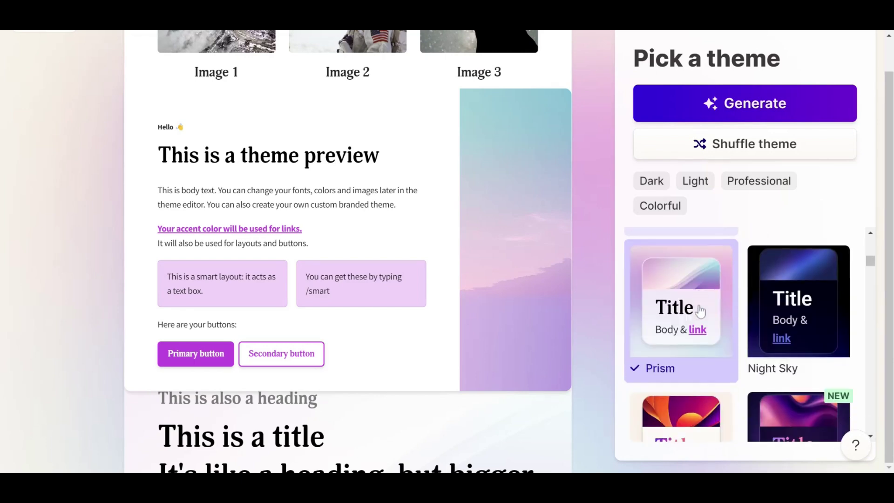
scroll(701, 311, down, 2)
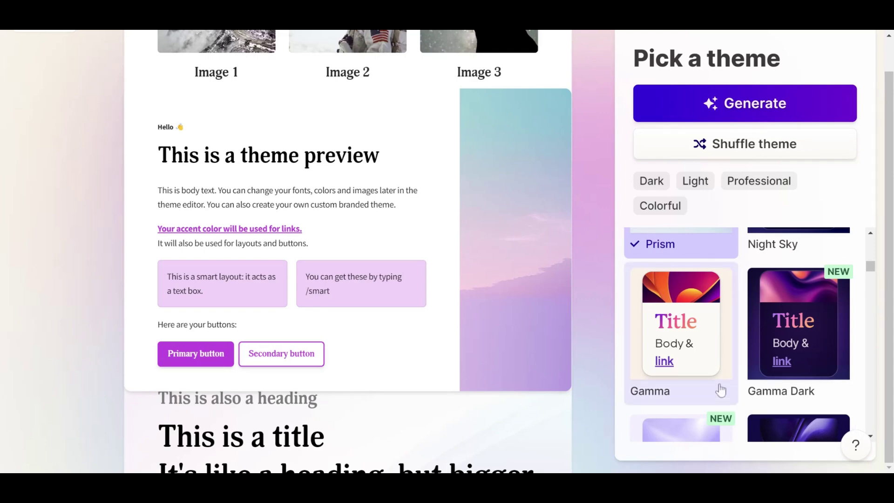
scroll(722, 387, down, 8)
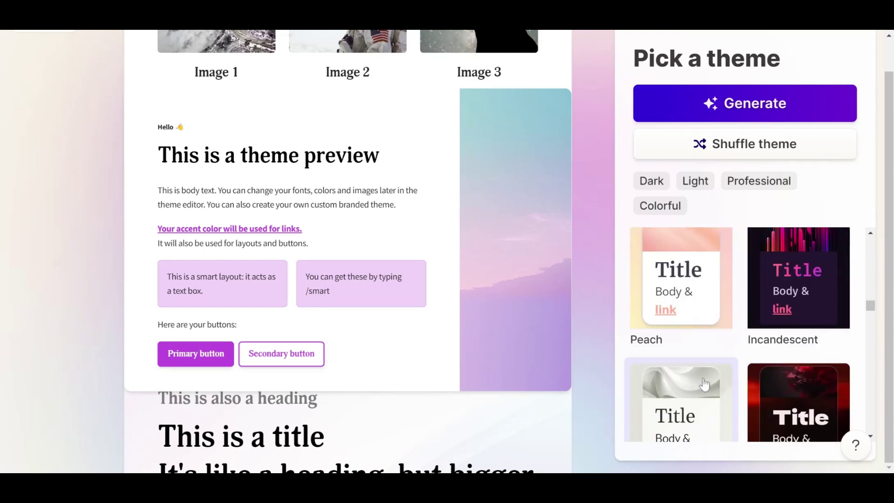
scroll(704, 384, down, 3)
scroll(761, 383, up, 5)
scroll(745, 377, up, 6)
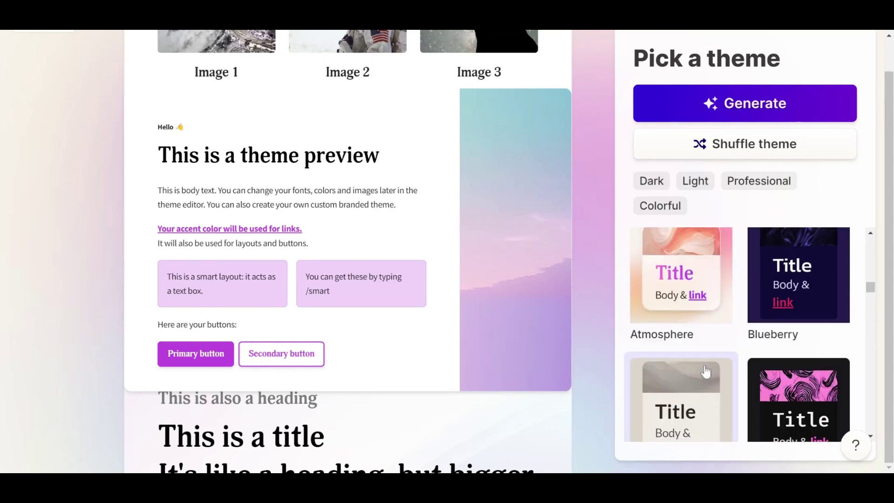
scroll(706, 371, up, 1)
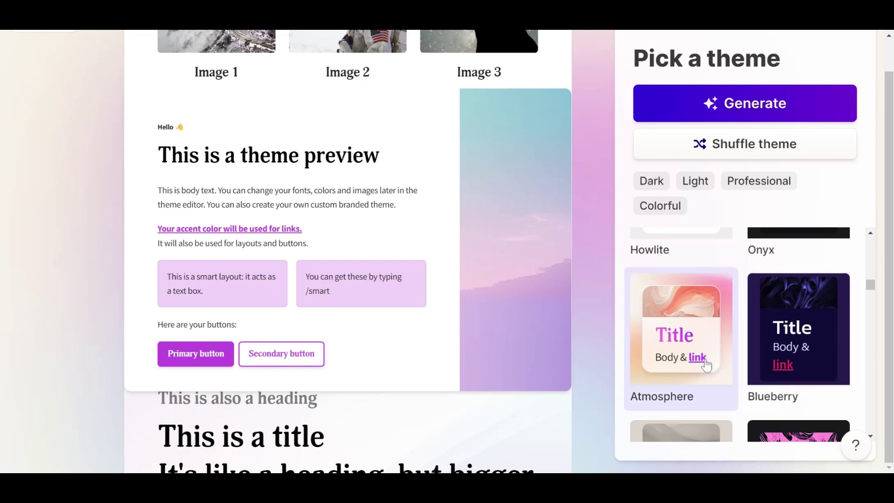
scroll(707, 367, up, 3)
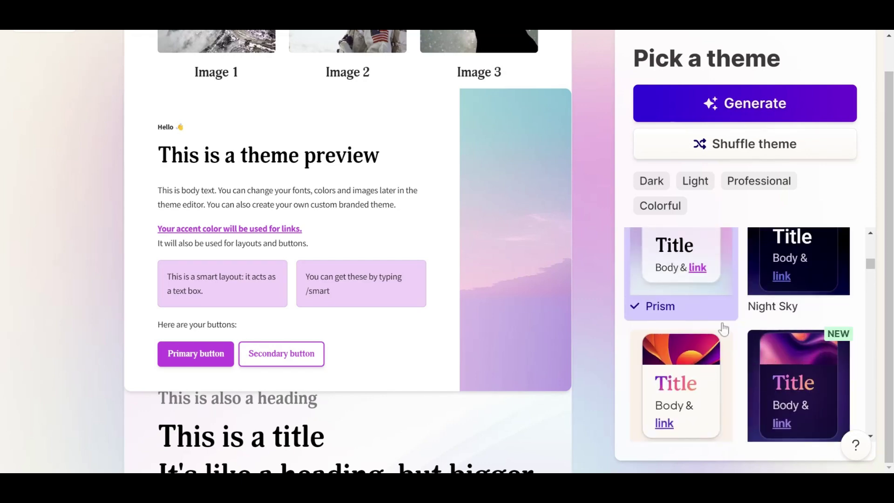
click(836, 409)
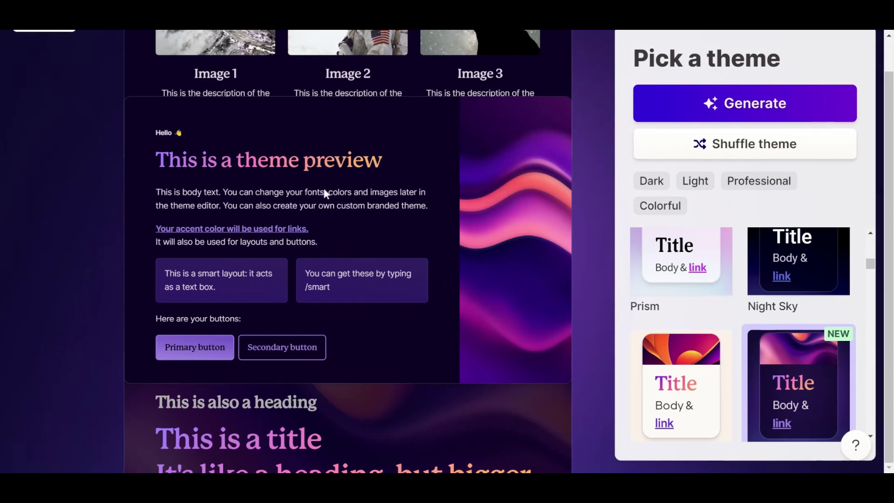
click(782, 107)
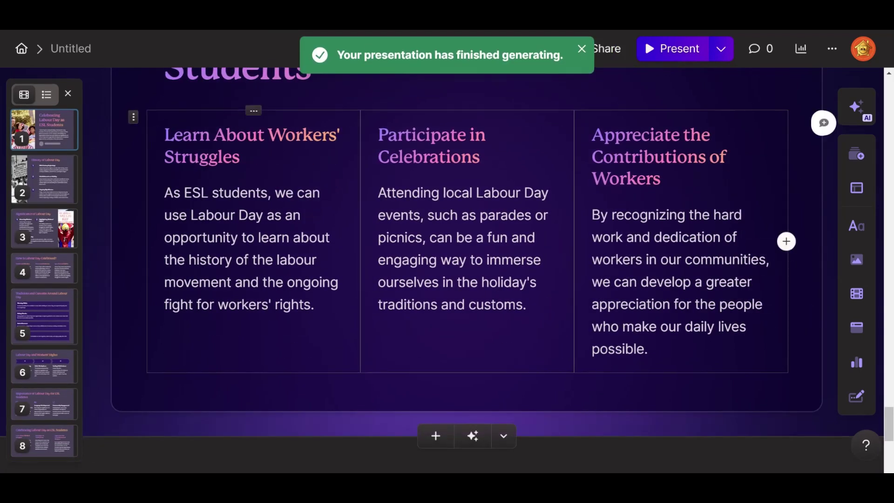
Step: Review the generated presentation's title card and the History of Labour Day card
scroll(331, 352, up, 20)
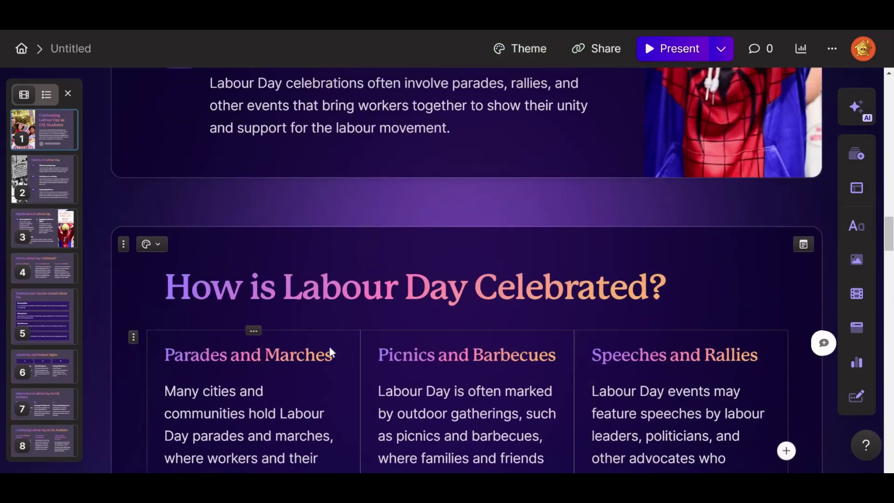
scroll(331, 352, up, 20)
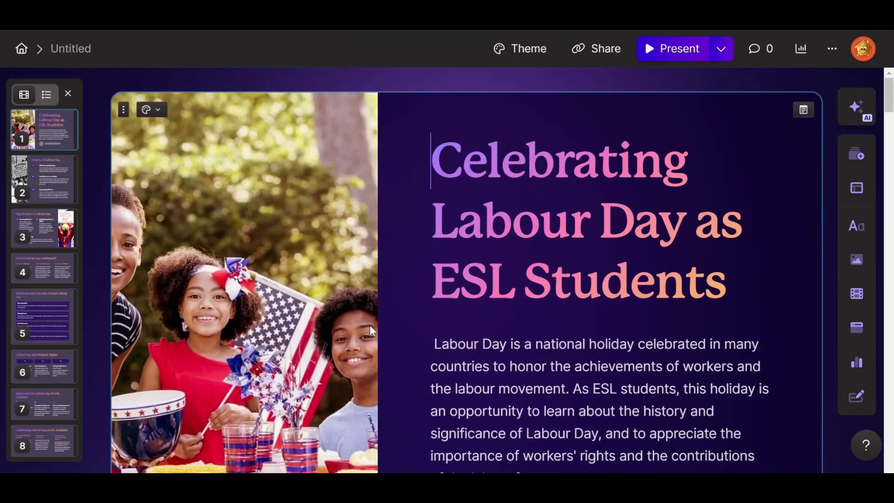
scroll(331, 353, down, 2)
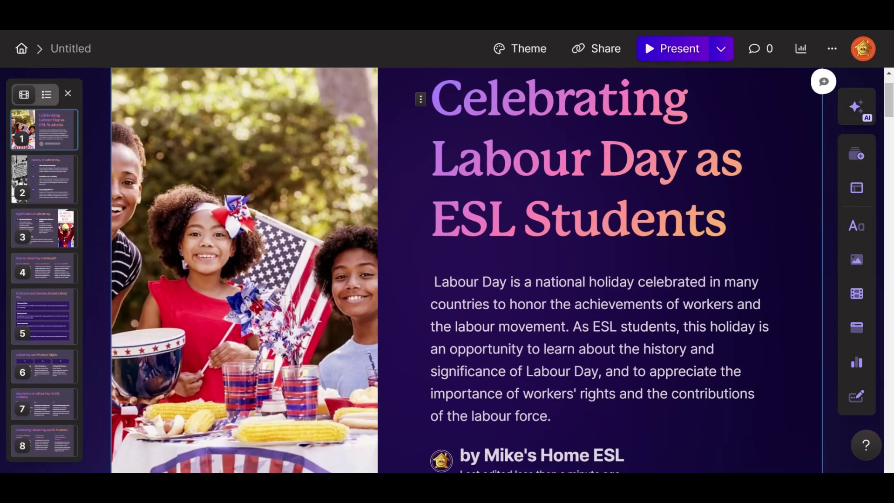
scroll(465, 270, down, 2)
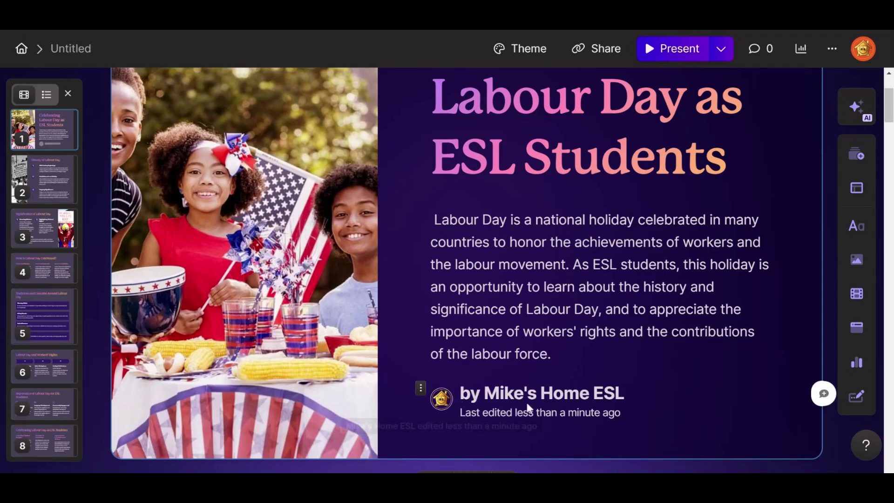
scroll(466, 270, down, 10)
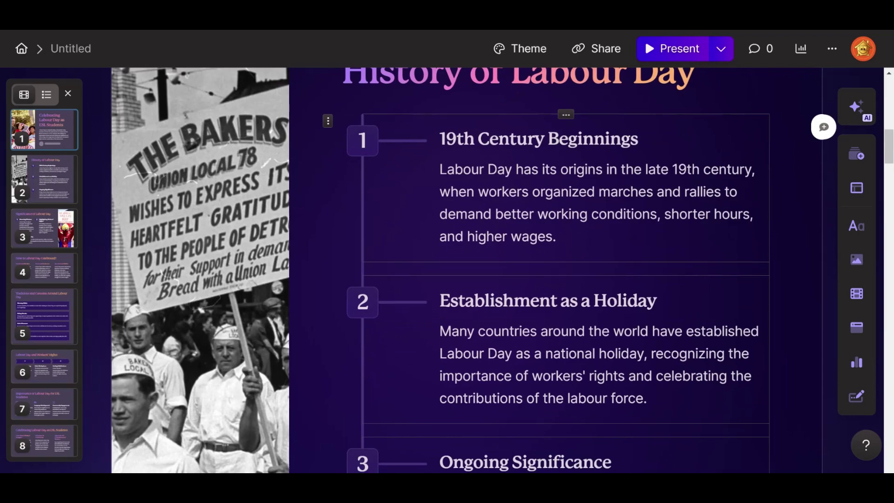
scroll(465, 269, down, 10)
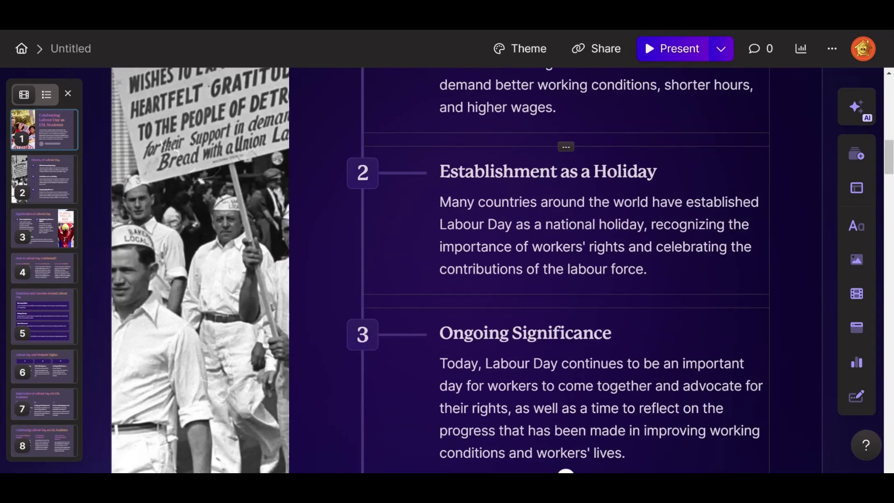
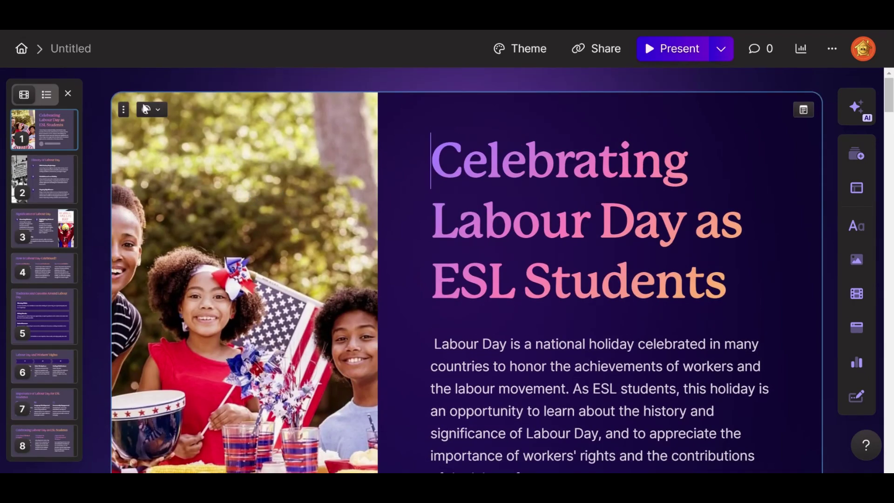
Step: Try the background, right and top image layouts on the title card
click(153, 109)
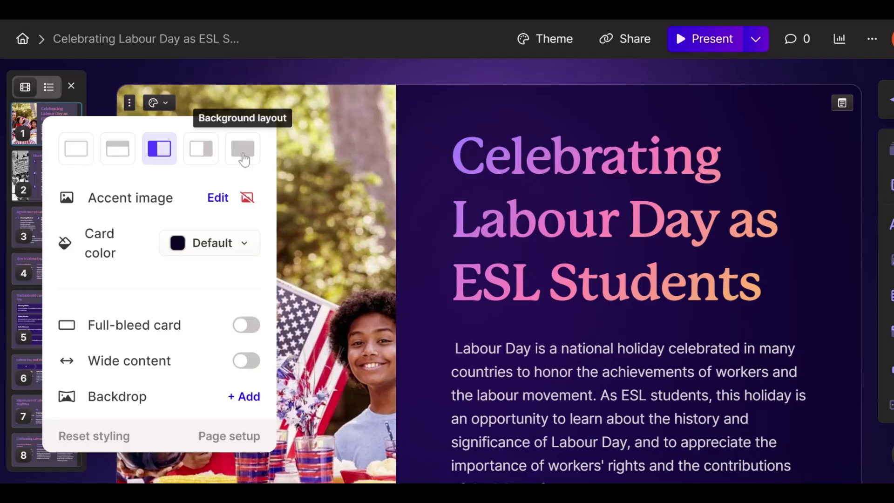
click(242, 156)
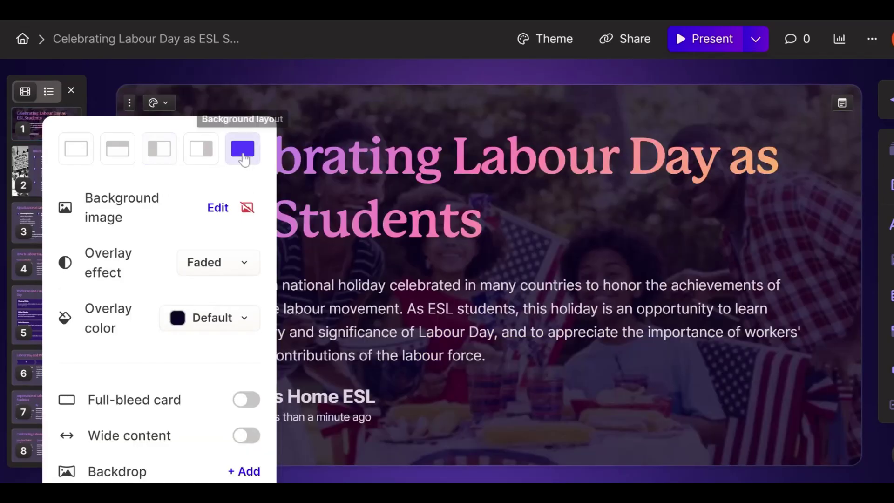
click(202, 157)
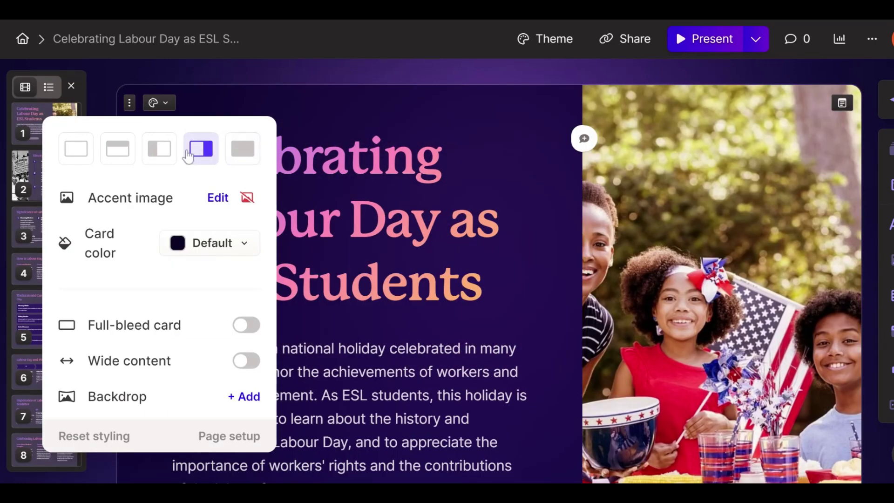
click(118, 156)
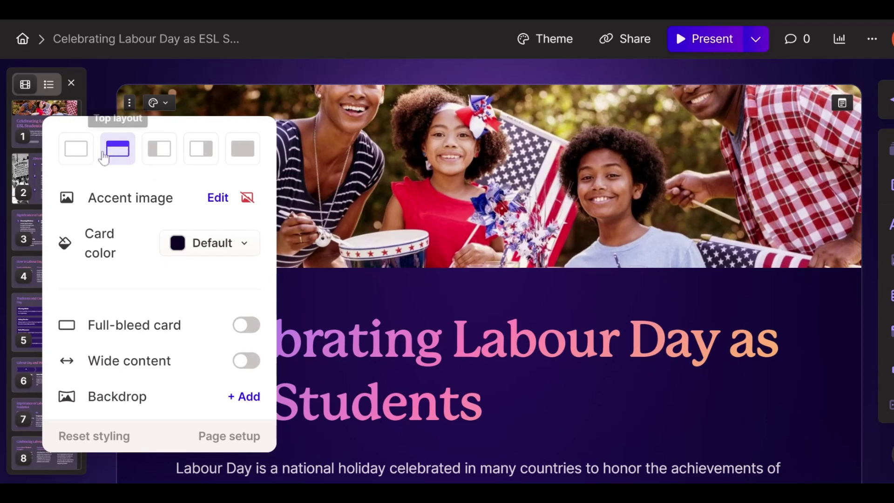
Step: Open the title card's accent image for replacement and switch the media source to web image search
click(448, 177)
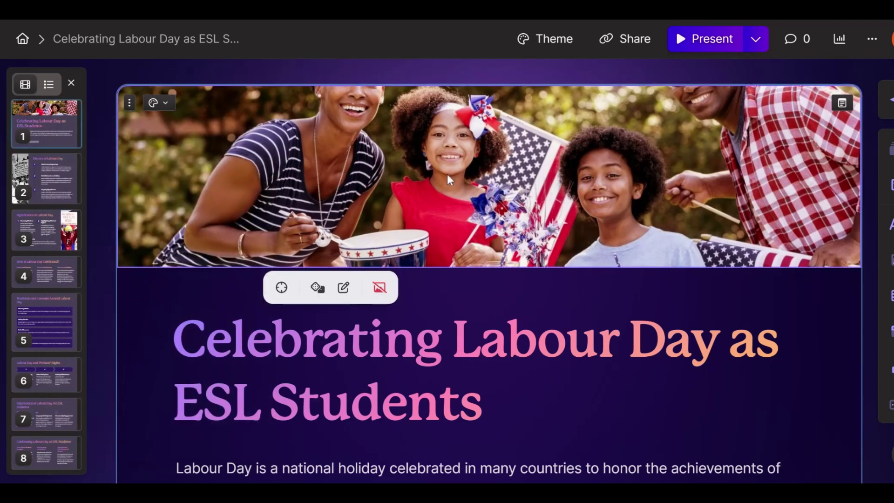
click(413, 164)
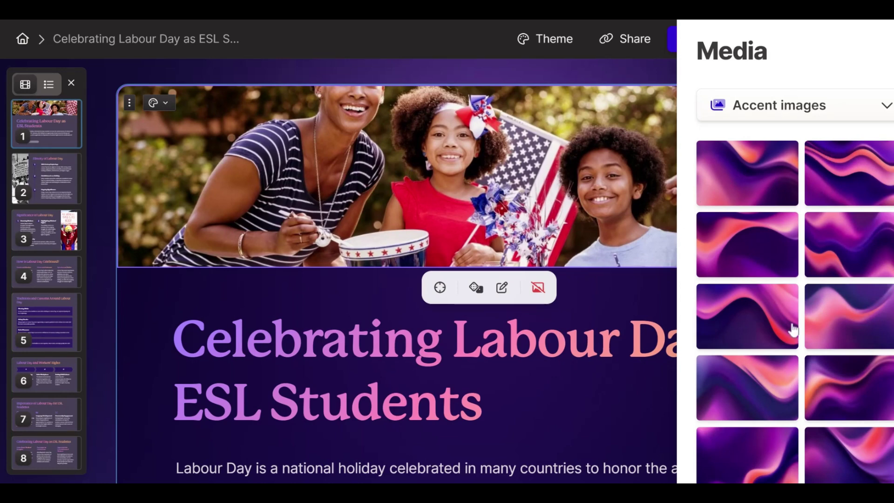
click(875, 122)
click(791, 210)
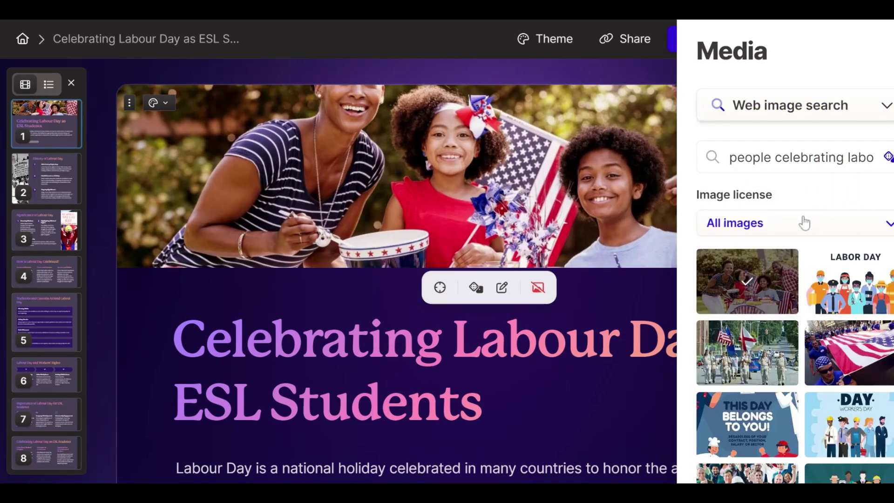
Step: Try several Labor Day pictures from the search results as the title card's accent image, including the workers illustrations and the "This day belongs to you!" graphic
scroll(800, 330, down, 2)
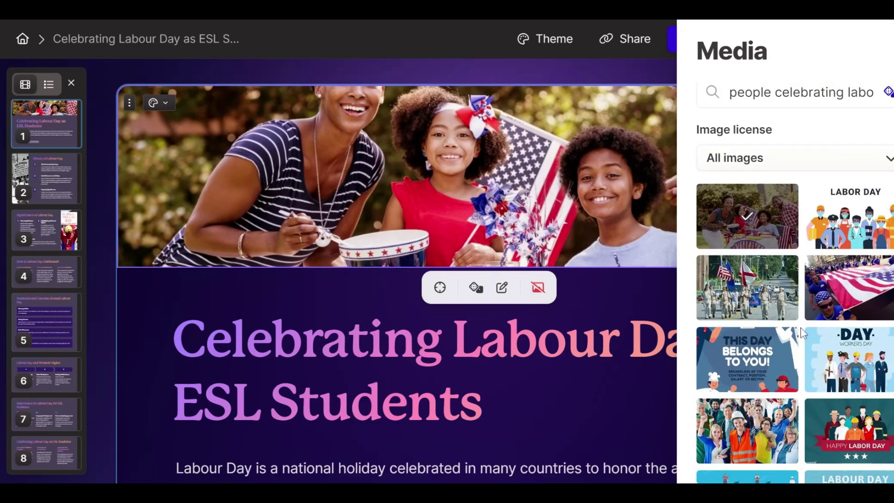
scroll(771, 326, down, 5)
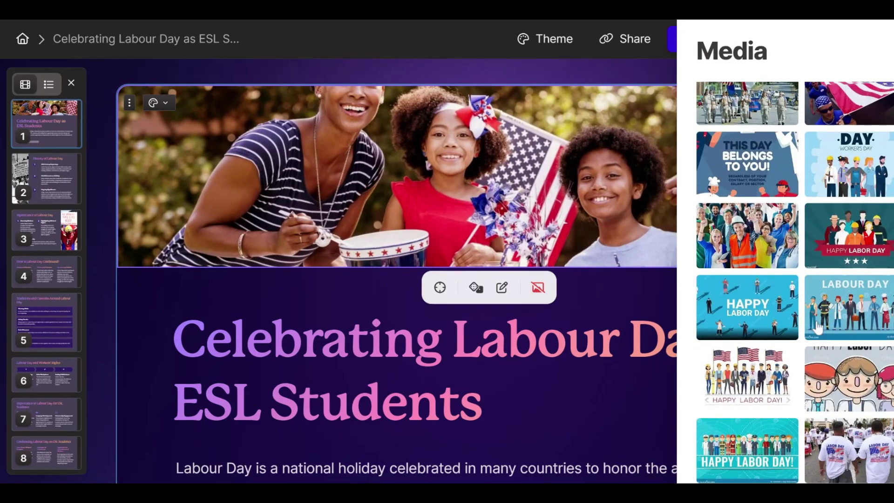
click(867, 326)
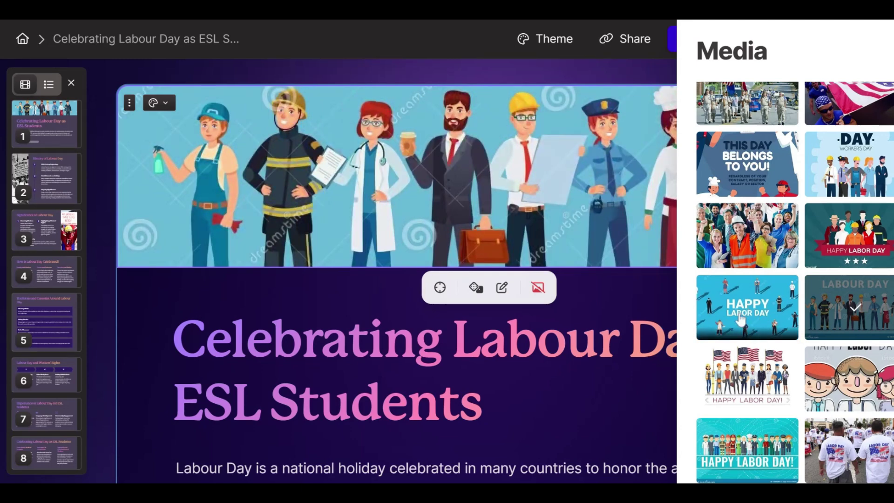
click(747, 175)
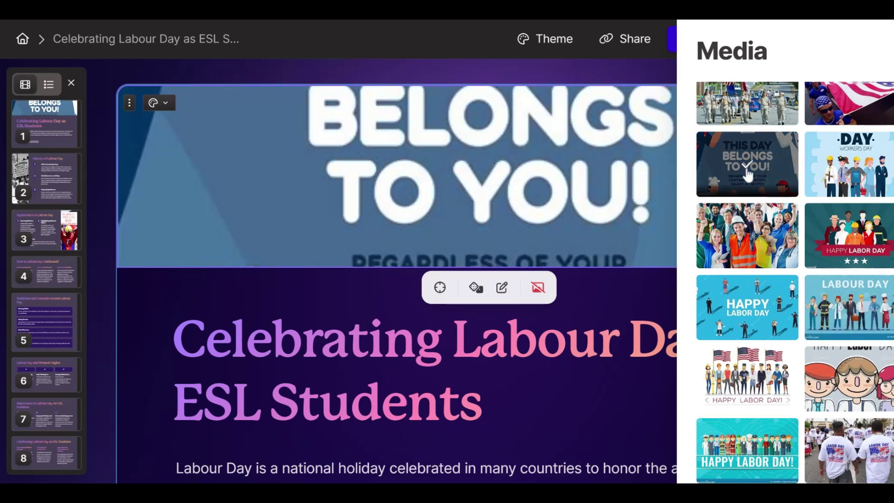
click(845, 170)
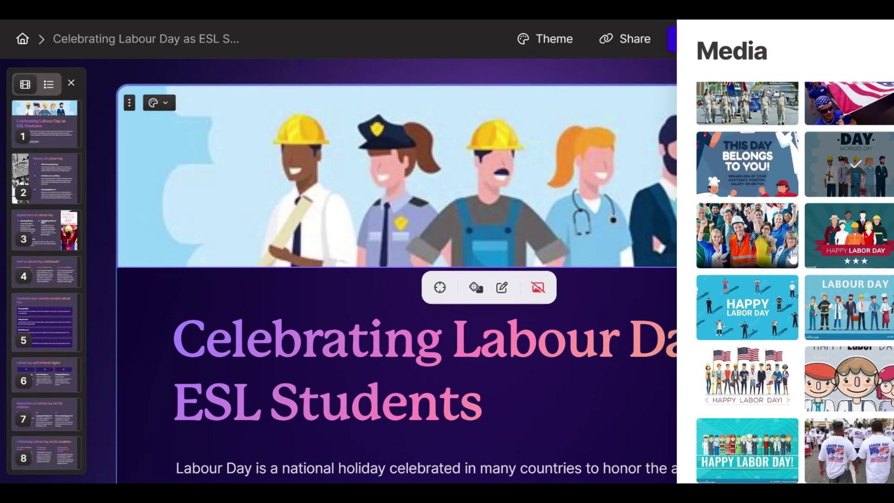
scroll(775, 332, down, 3)
scroll(861, 381, down, 2)
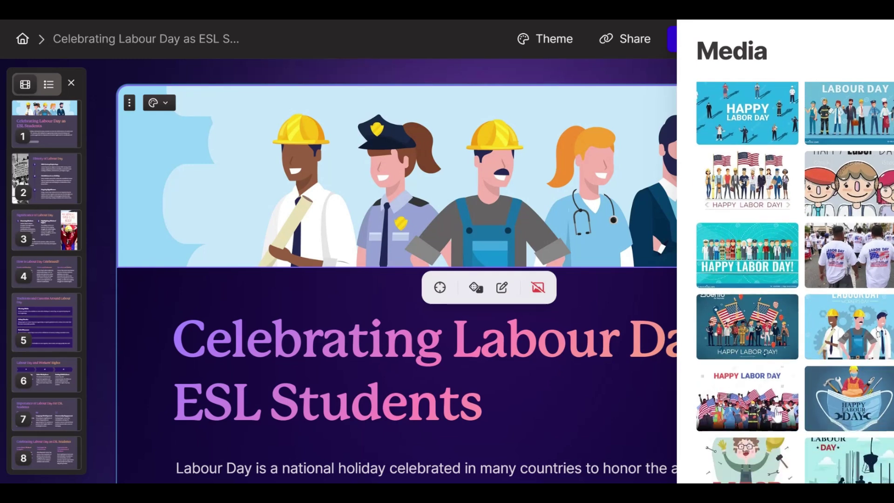
click(757, 342)
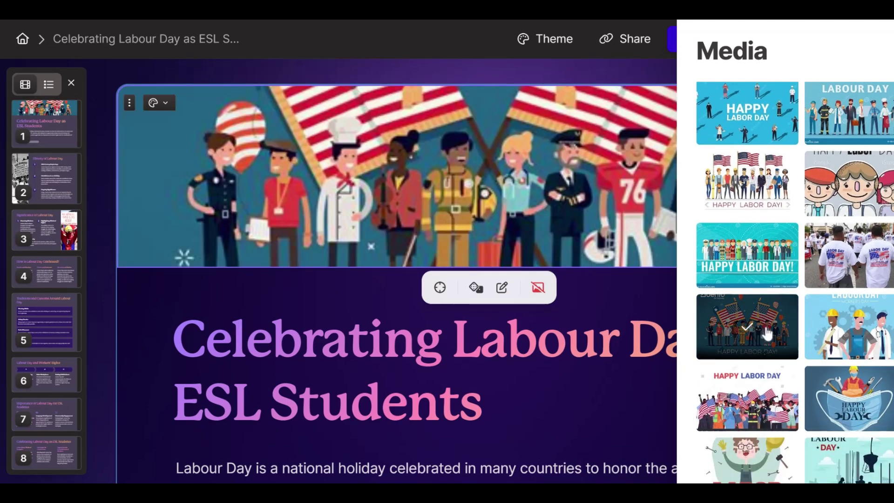
Step: Use the Labor Day illustration of a worker in overalls with raised arms as the title card's accent image and close the media picker
scroll(756, 342, down, 4)
click(745, 279)
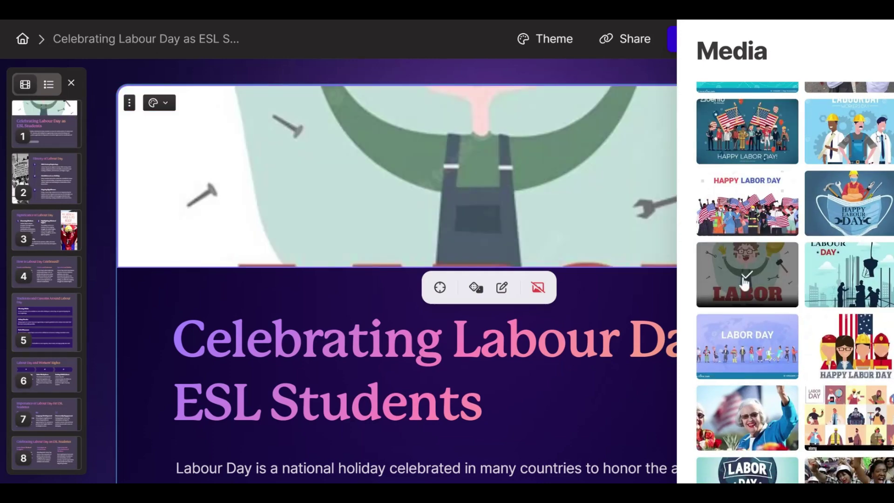
click(367, 71)
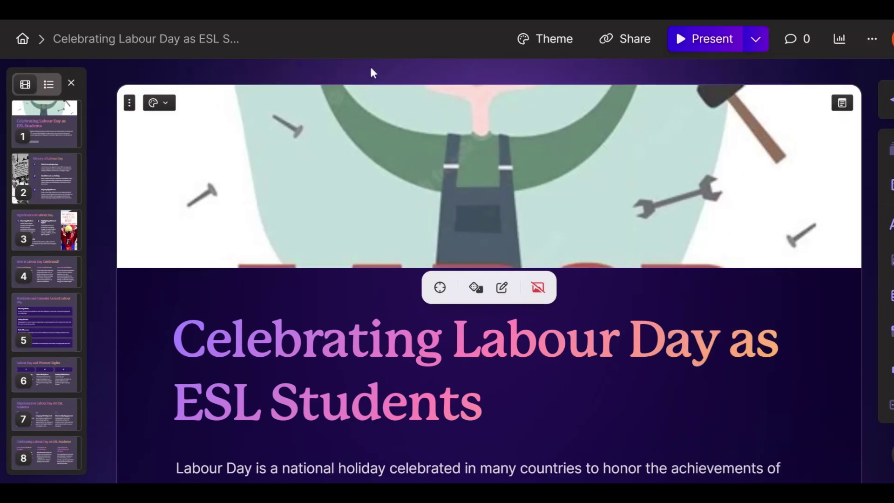
Step: Set the title card to the left image layout
click(153, 103)
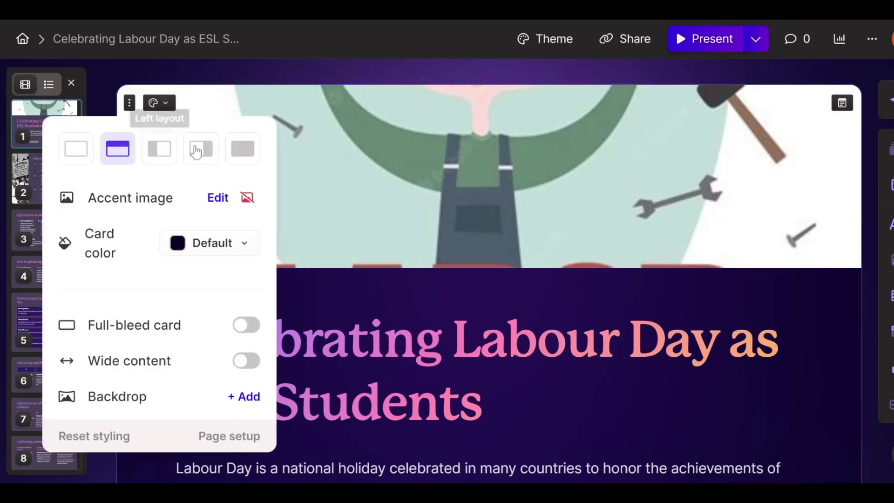
click(157, 153)
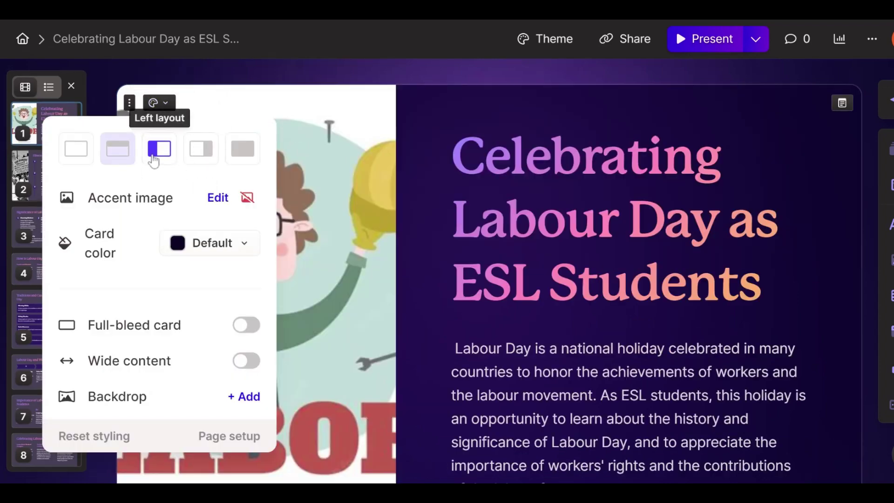
click(431, 76)
Step: Look through the remaining cards to examine their images, columns, boxes and timelines
scroll(605, 219, down, 3)
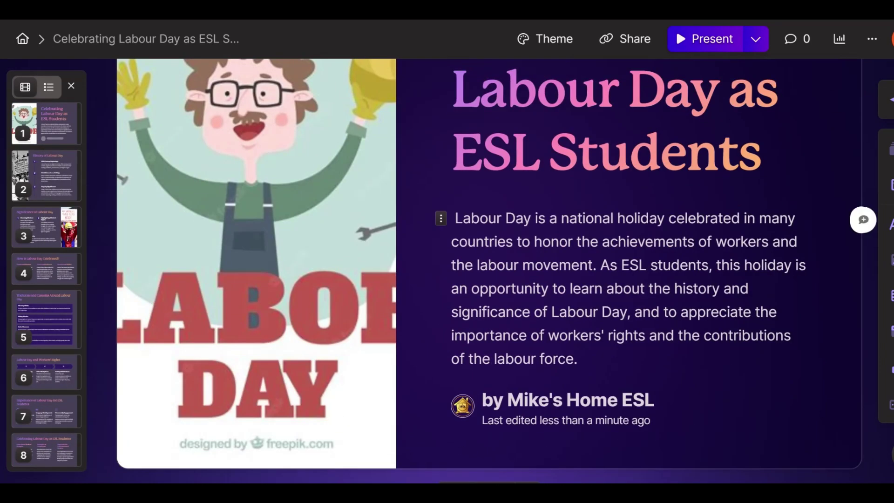
scroll(606, 218, down, 9)
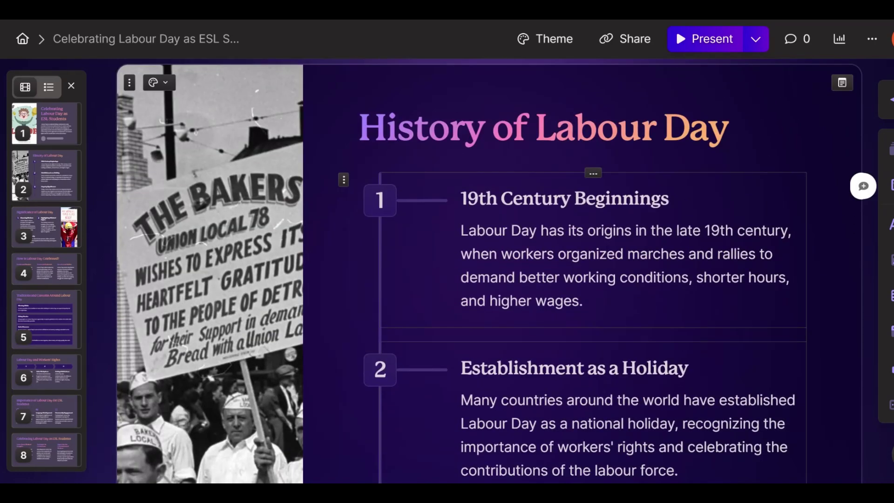
click(224, 192)
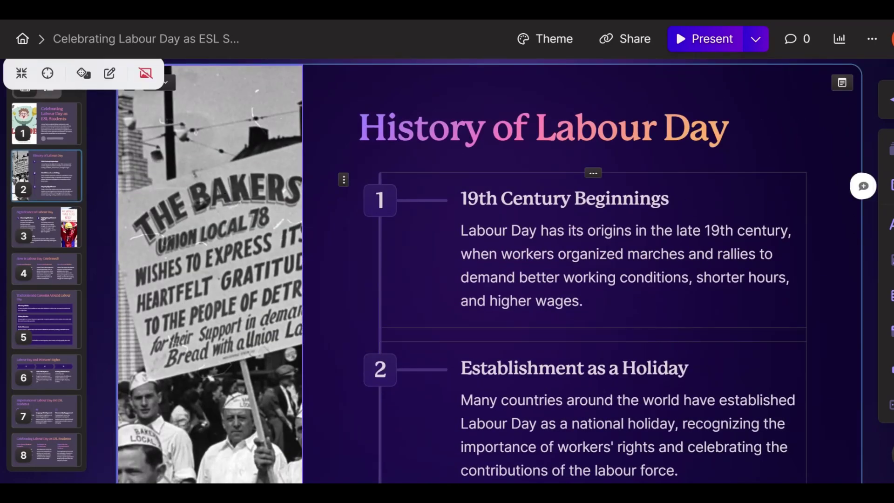
scroll(605, 219, down, 15)
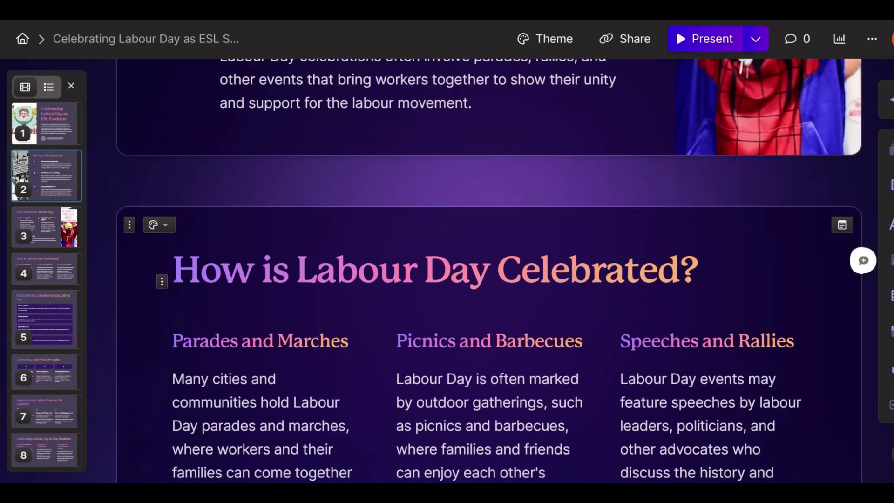
scroll(432, 280, down, 20)
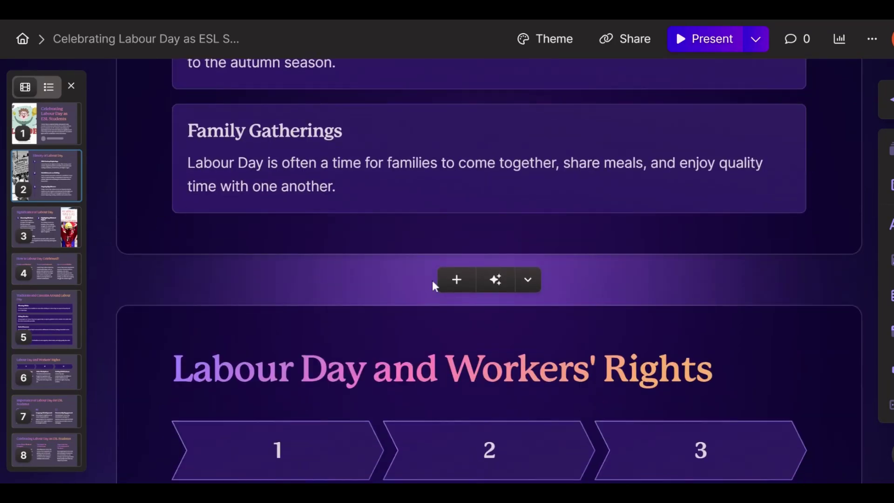
scroll(432, 280, down, 5)
scroll(431, 278, up, 20)
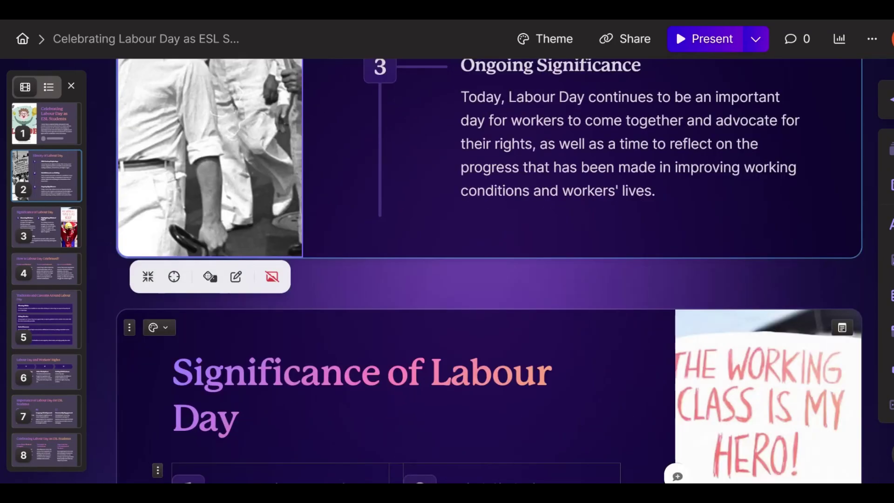
scroll(489, 270, up, 10)
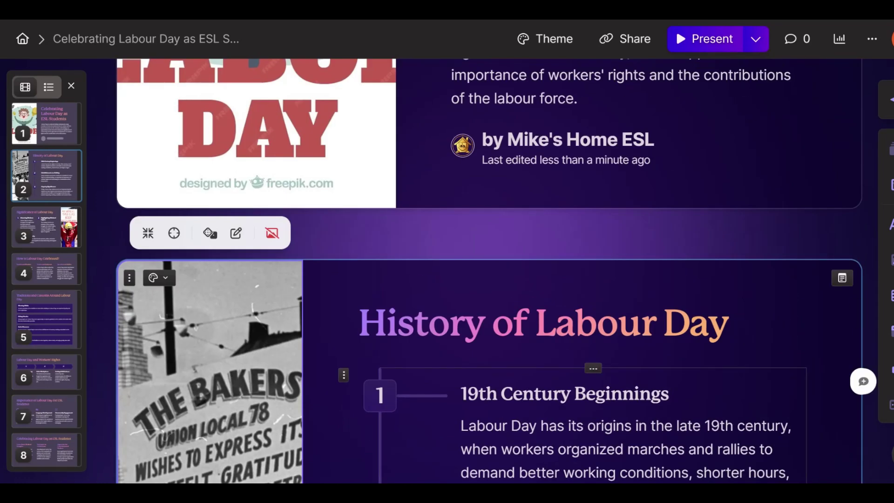
Step: Switch the timeline on the History of Labour Day card to a horizontal direction
scroll(343, 256, down, 3)
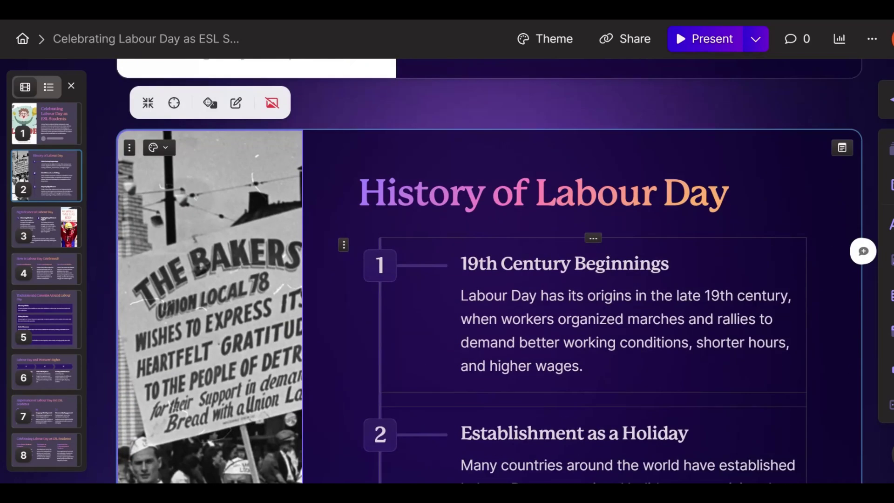
click(343, 246)
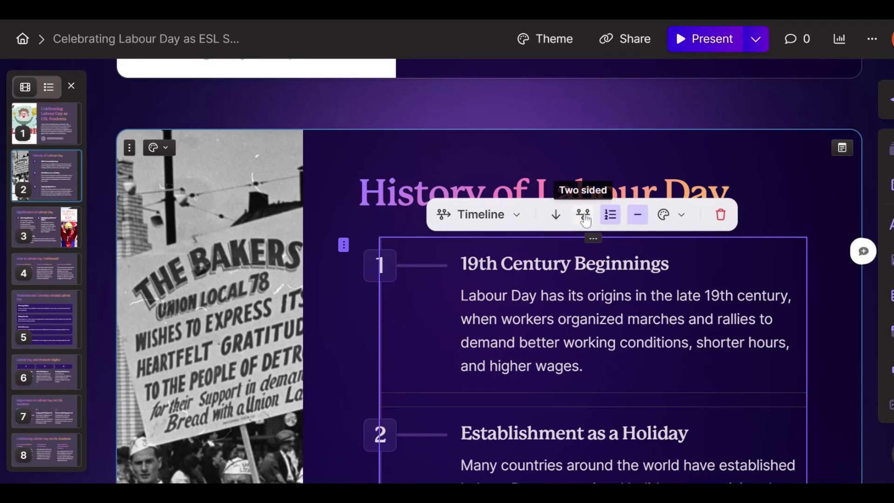
click(559, 218)
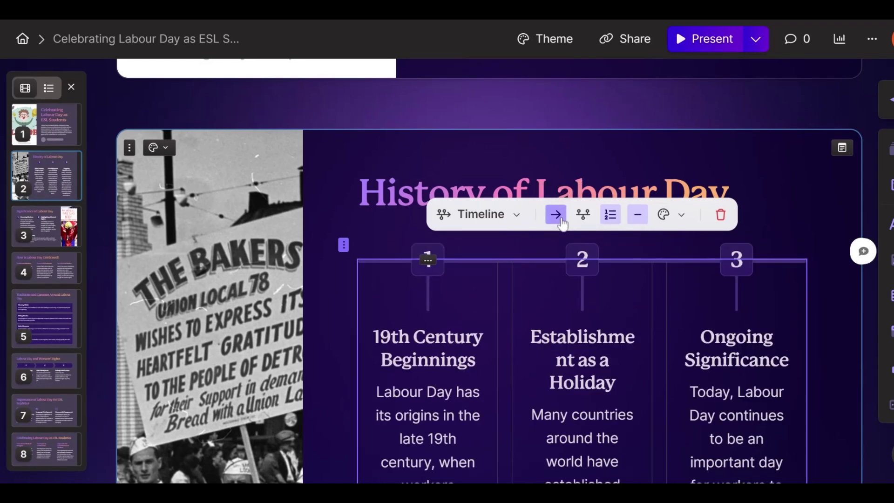
Step: Set the History of Labour Day timeline to a horizontal direction with its items alternating on both sides of the line
click(559, 219)
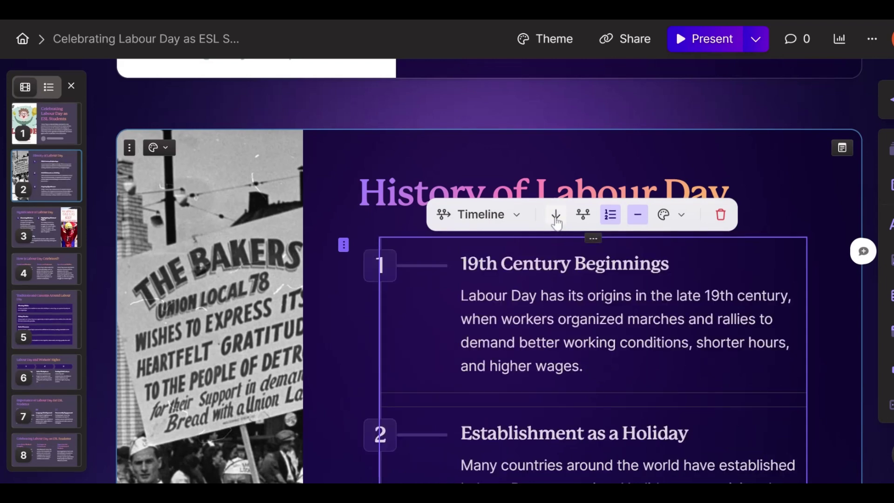
click(556, 219)
click(558, 219)
click(556, 215)
click(581, 216)
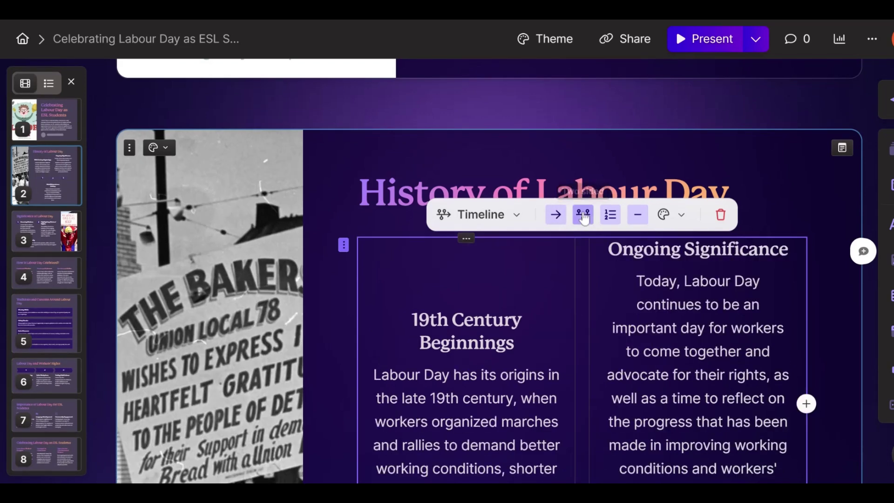
click(582, 219)
scroll(583, 228, down, 10)
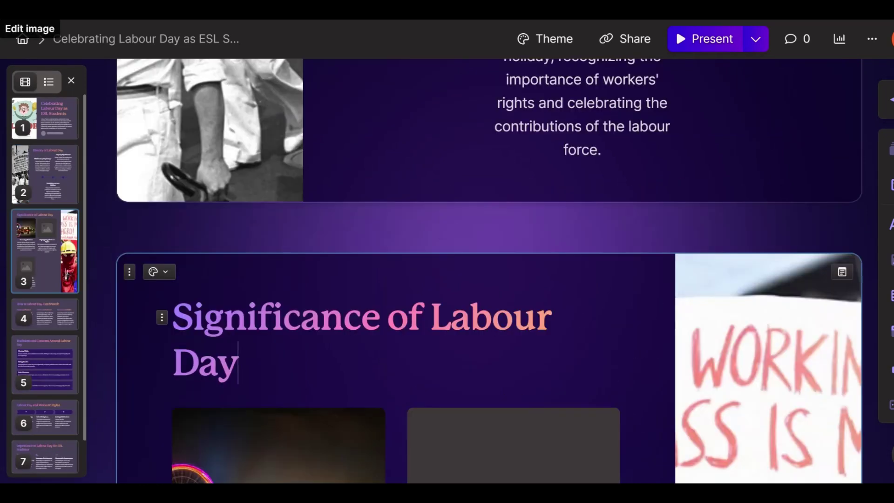
click(162, 317)
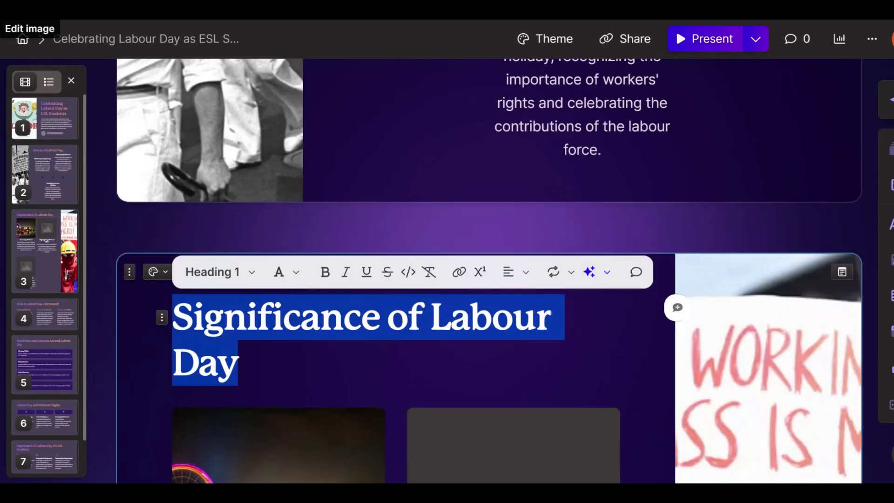
click(250, 279)
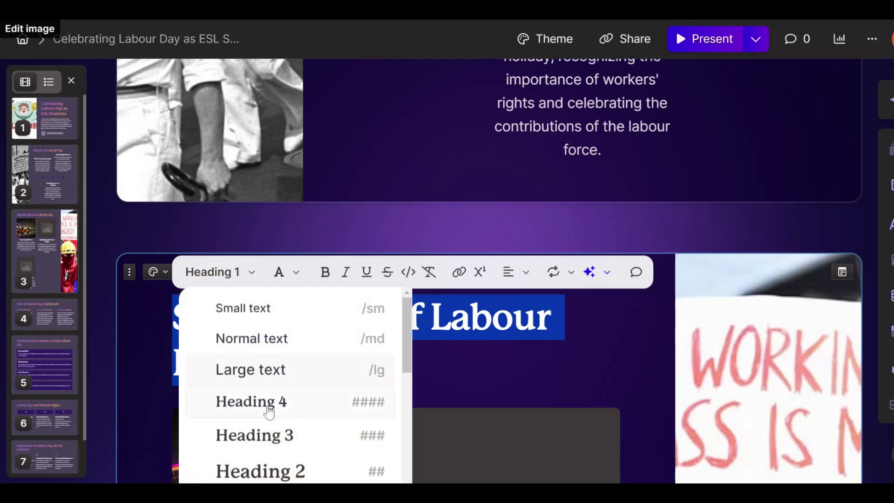
click(281, 212)
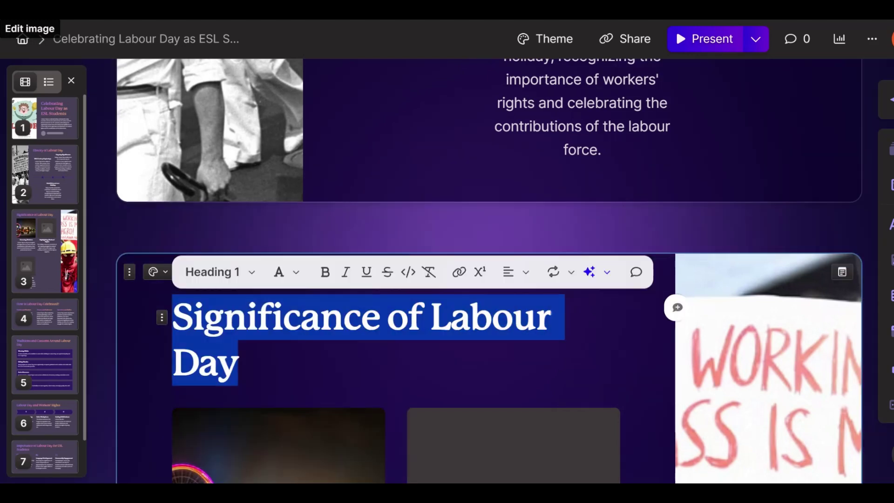
click(411, 231)
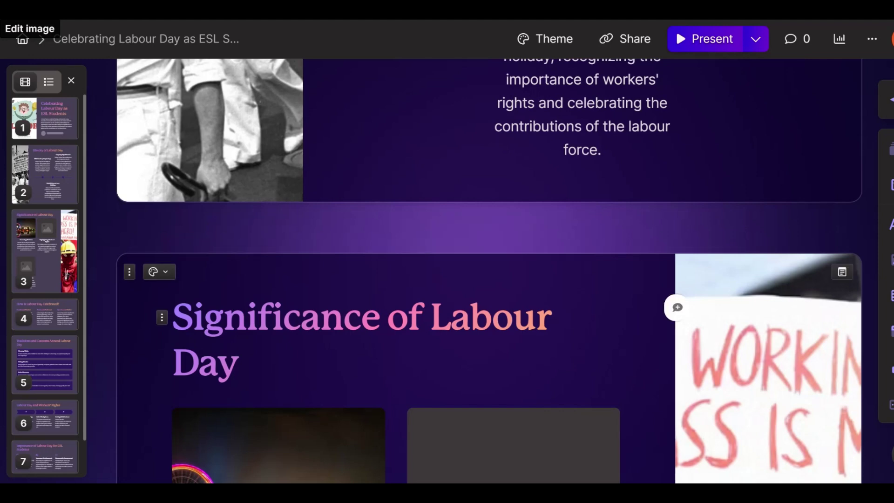
Step: Use the AI Expand text option on the Significance of Labour Day heading, keep the suggested multi-paragraph version and close the AI chat
click(161, 319)
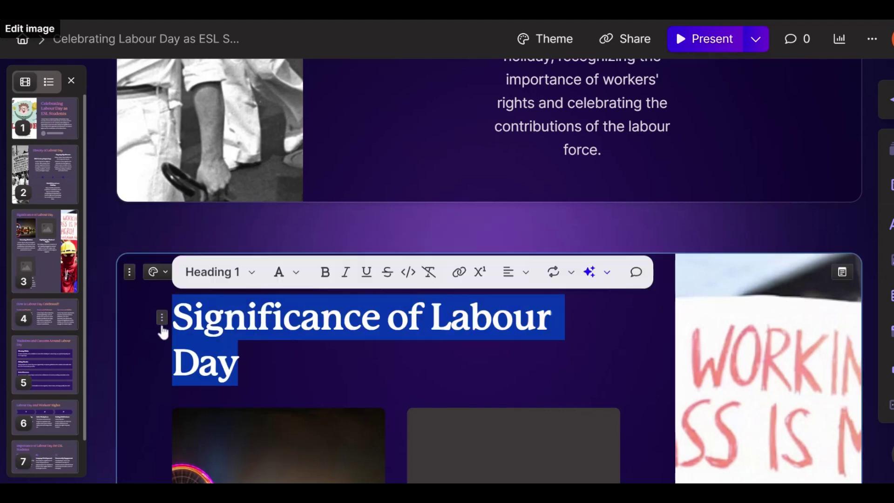
click(593, 273)
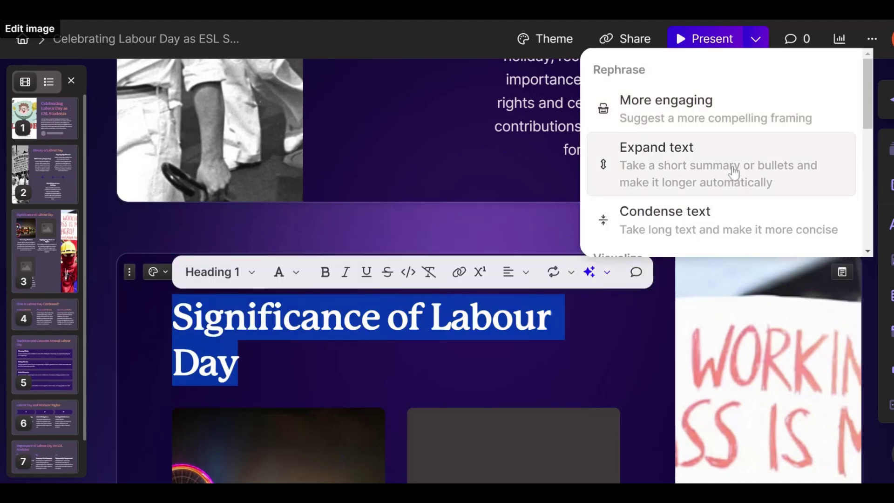
click(730, 175)
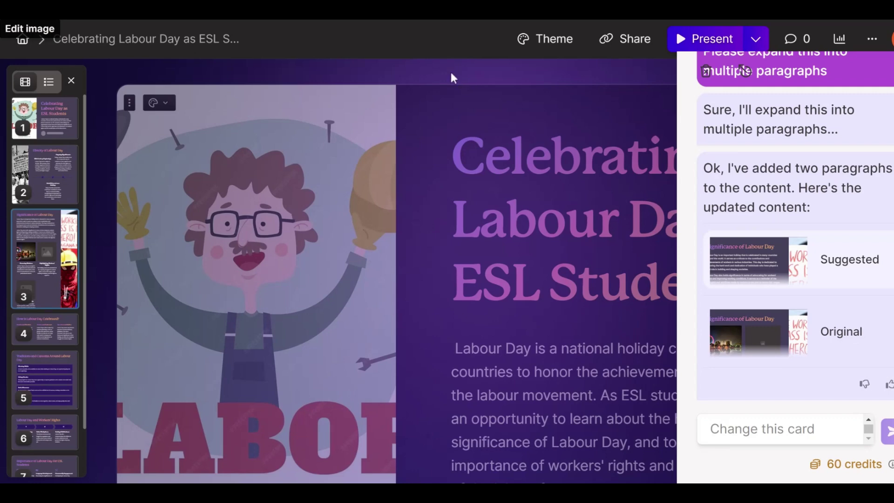
click(453, 78)
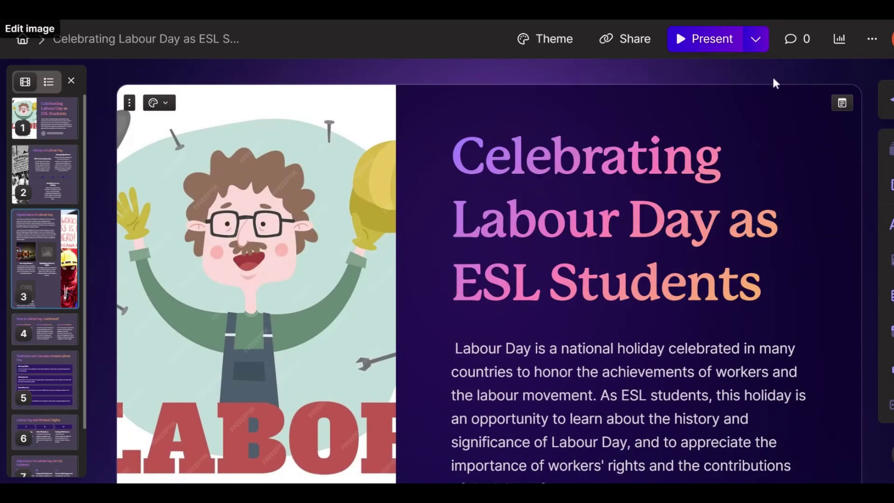
Step: Present the deck and view the cards from the title through How is Labour Day Celebrated?, ending with a return to editing
click(757, 42)
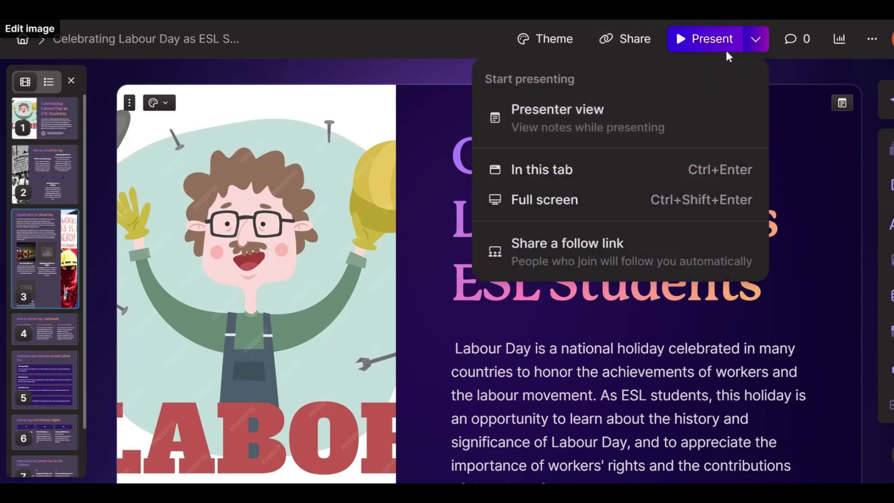
click(708, 43)
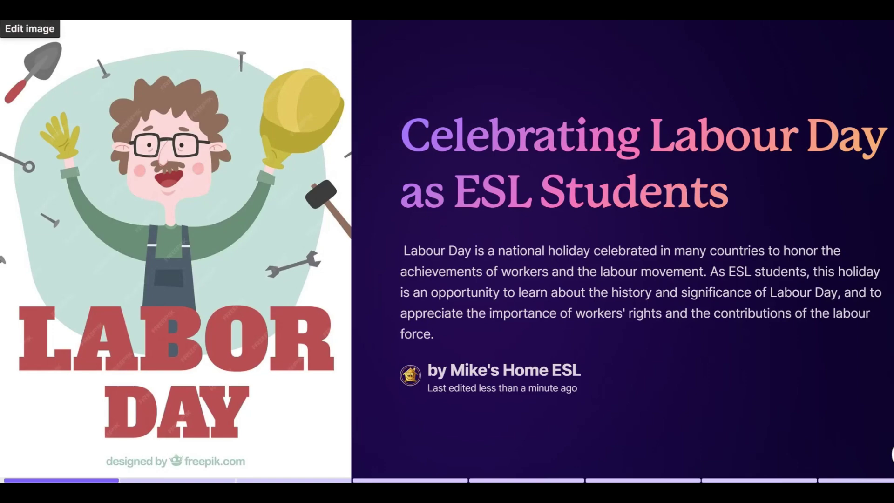
key(Right)
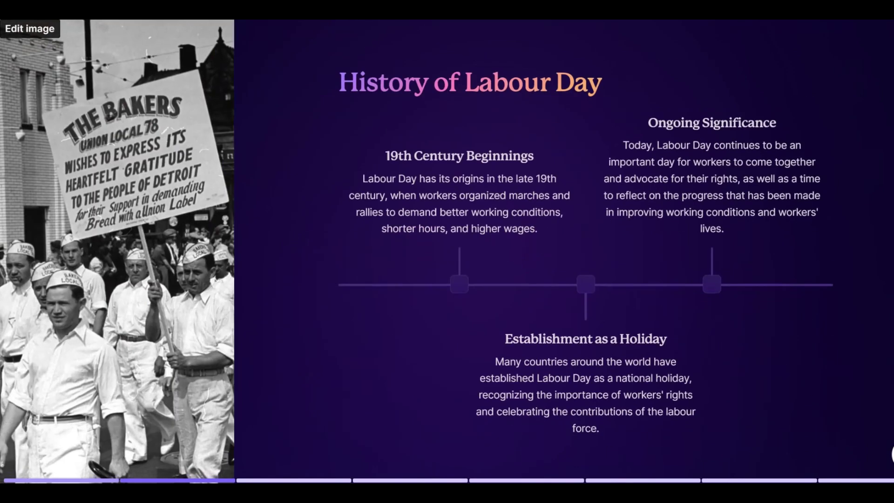
key(Right)
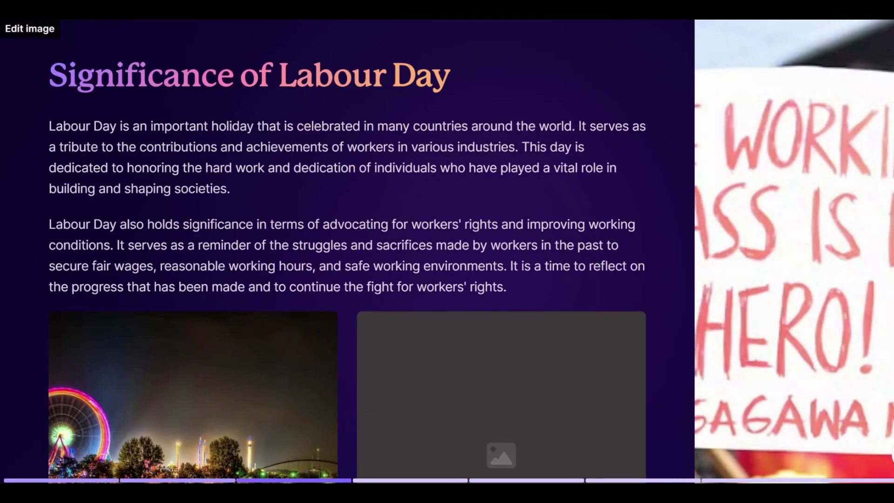
scroll(347, 252, down, 10)
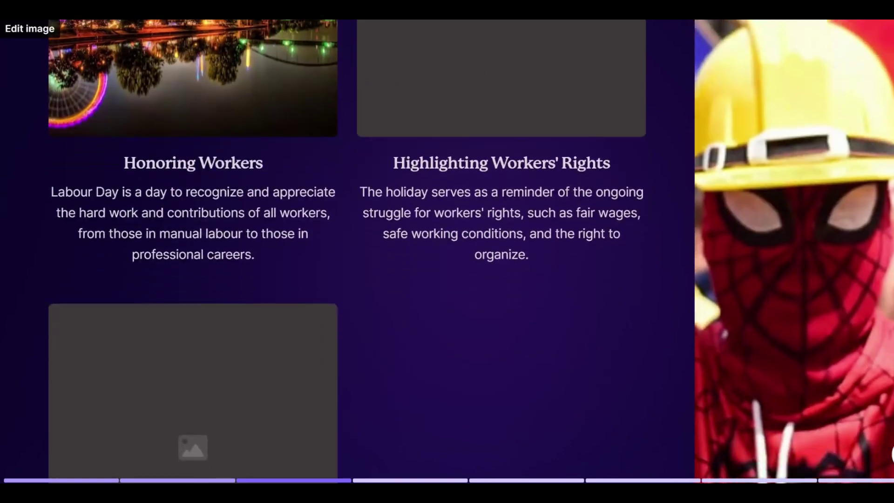
scroll(891, 454, down, 10)
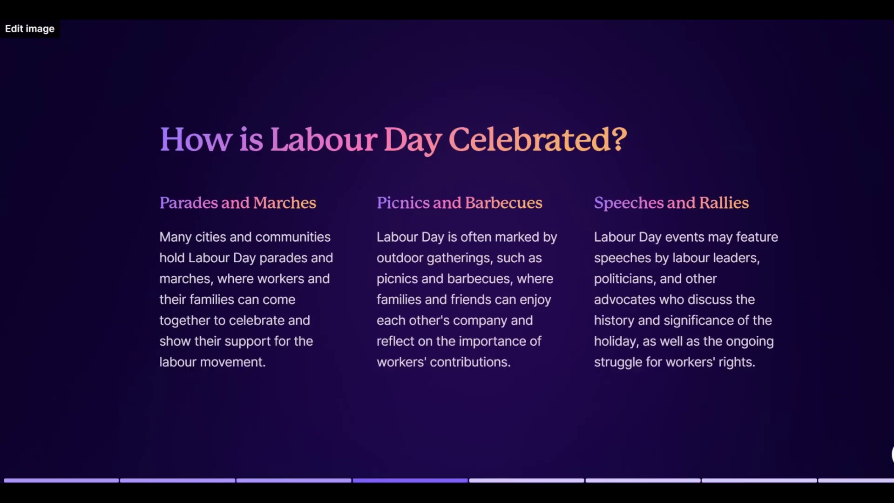
scroll(891, 454, down, 5)
key(Escape)
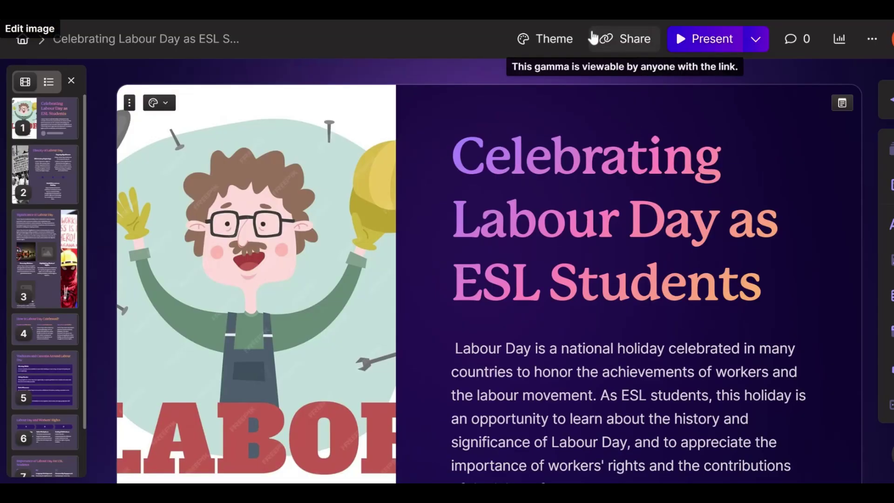
Step: Export the Labour Day presentation to PDF from its sharing options
click(641, 48)
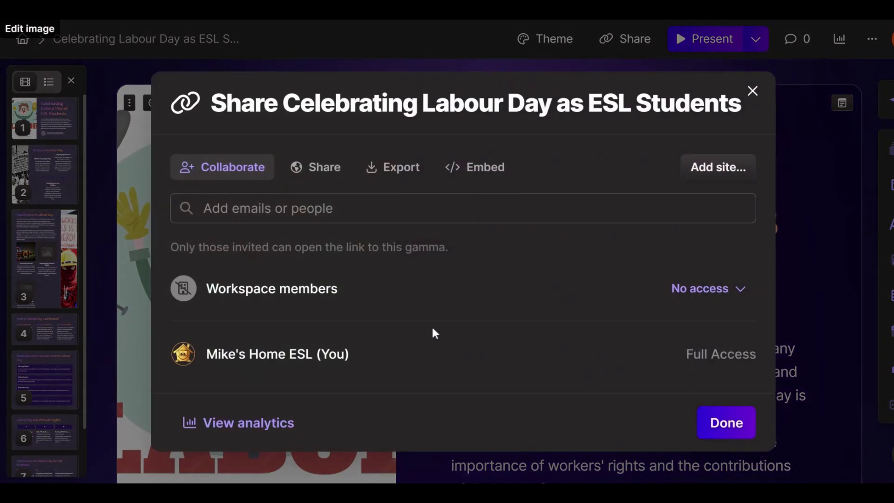
click(386, 174)
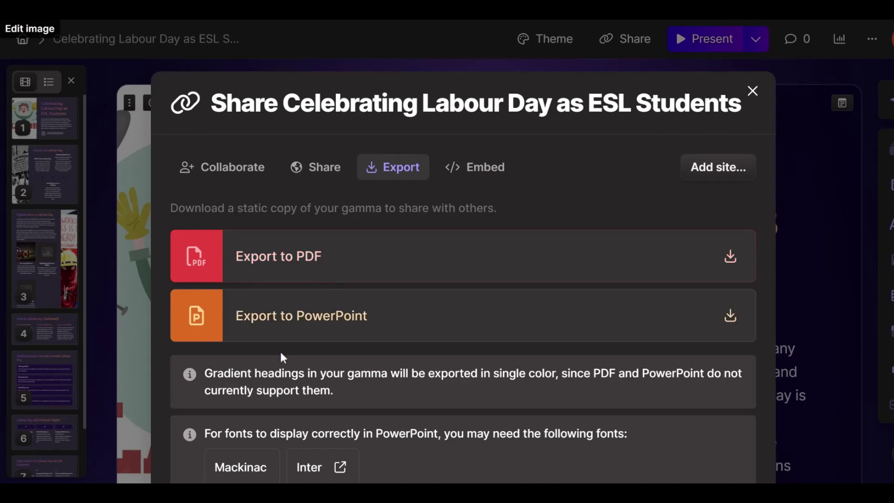
click(372, 269)
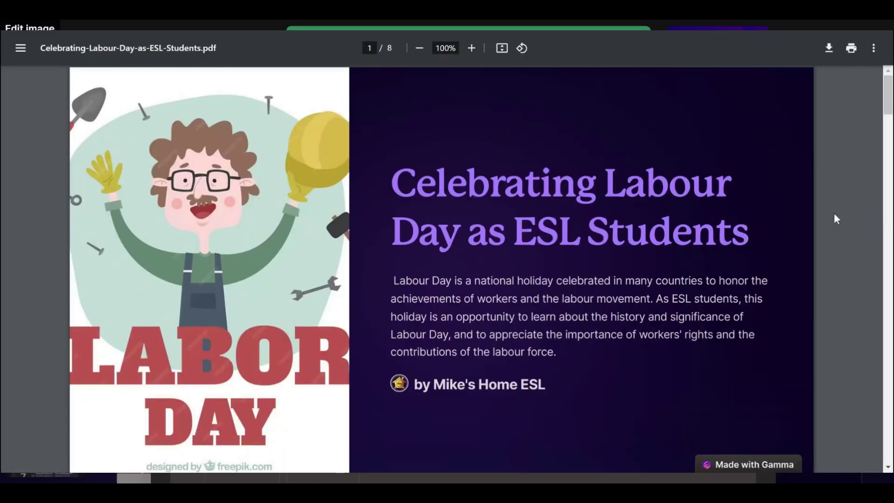
Step: Read through the pages of the exported Celebrating-Labour-Day-as-ESL-Students.pdf to check the layouts, headings and Gamma badge
scroll(834, 219, down, 10)
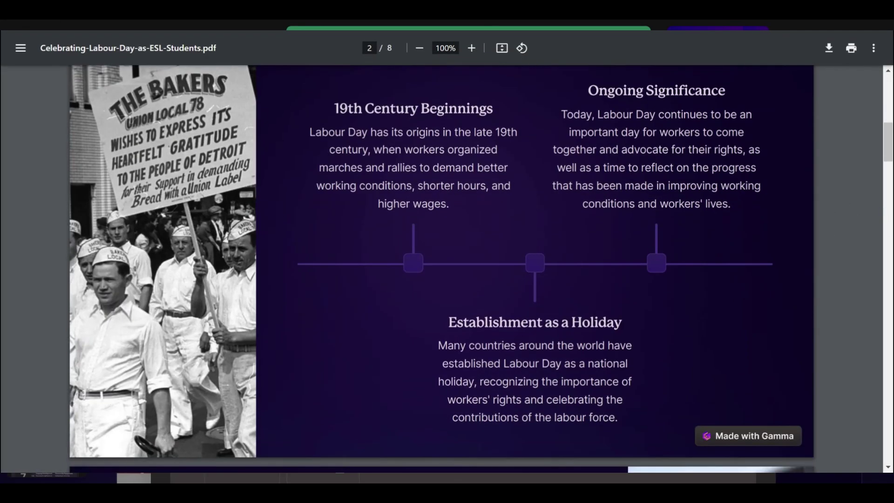
scroll(441, 269, down, 9)
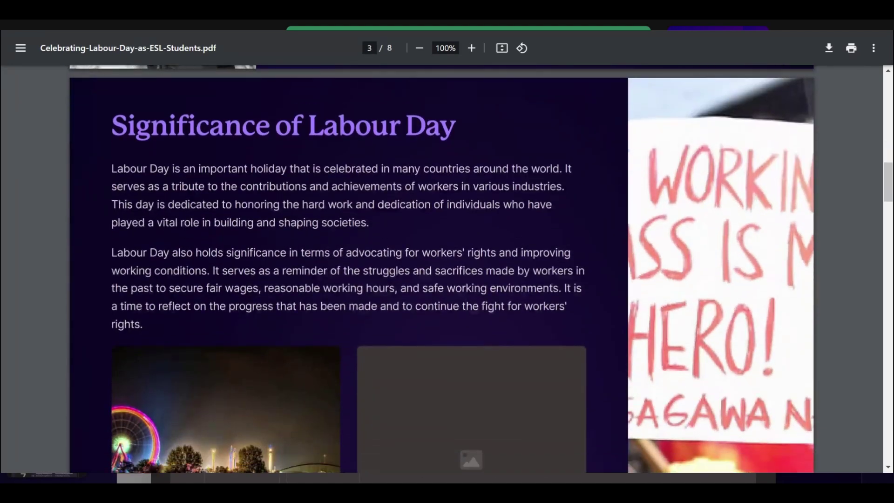
scroll(442, 269, down, 12)
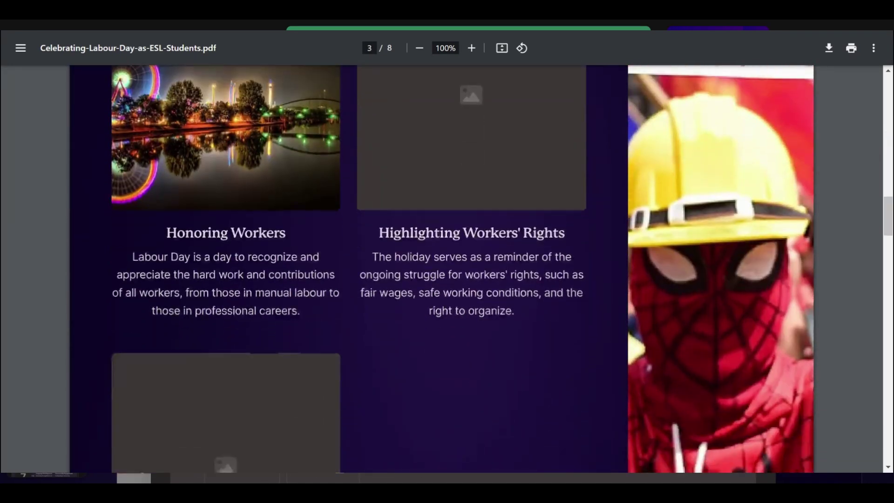
scroll(441, 269, down, 8)
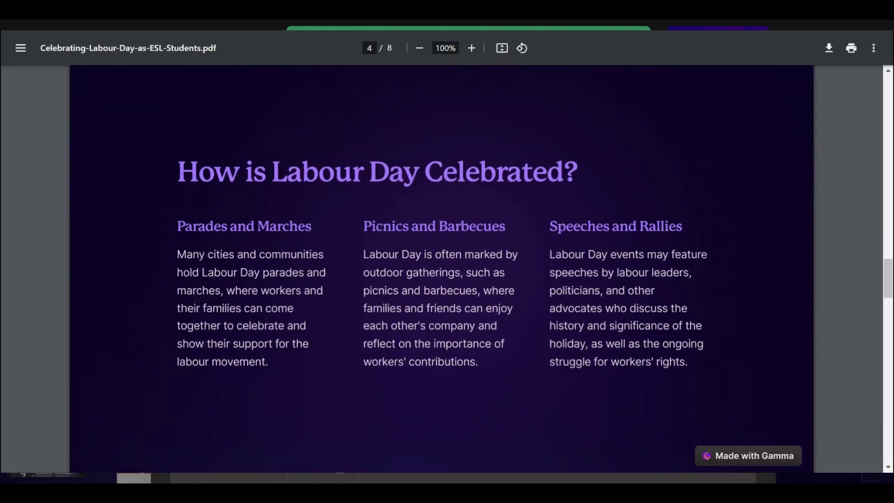
scroll(441, 269, down, 8)
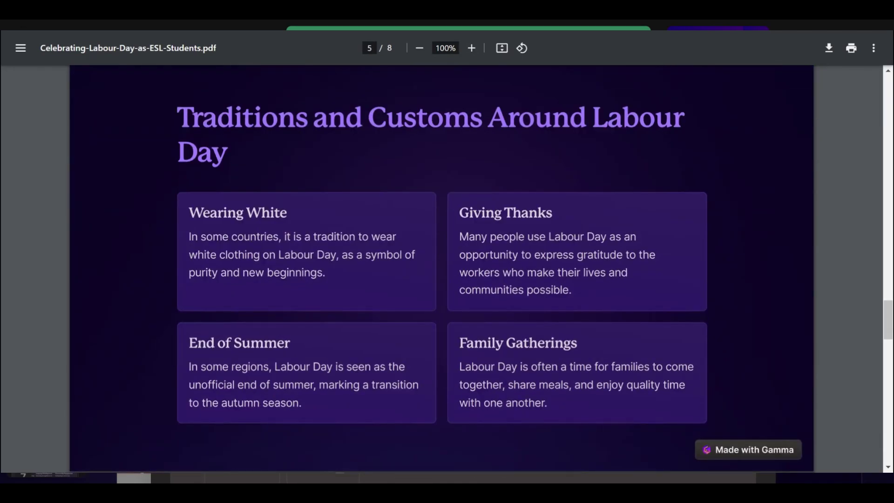
scroll(442, 270, down, 8)
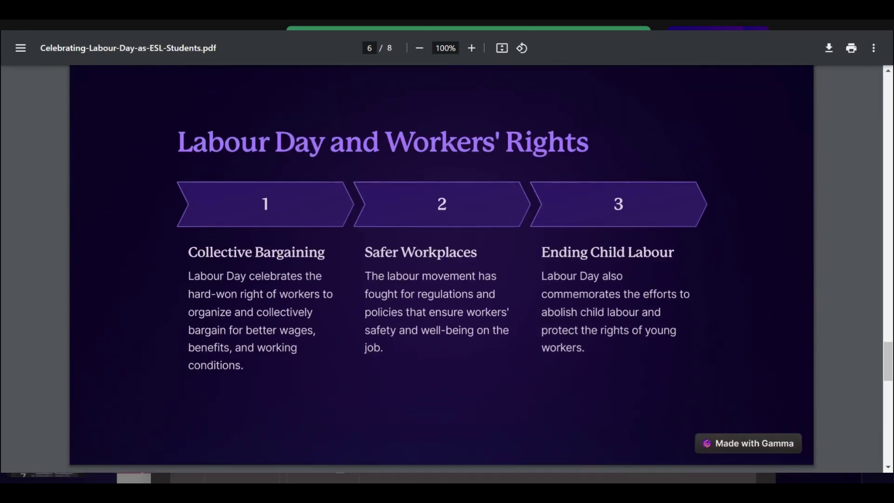
scroll(442, 269, down, 8)
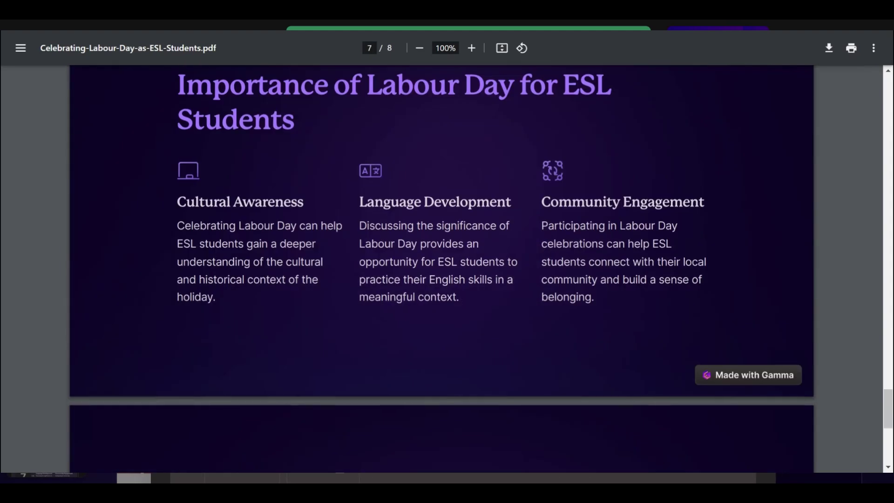
scroll(667, 255, down, 8)
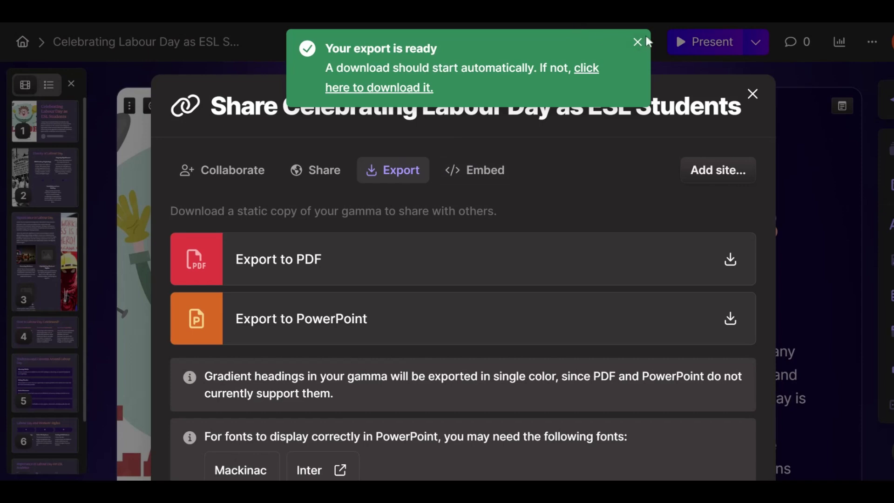
Step: Dismiss the export notice, copy the presentation's view link for anyone with the link, and close the sharing dialog
click(639, 42)
click(314, 172)
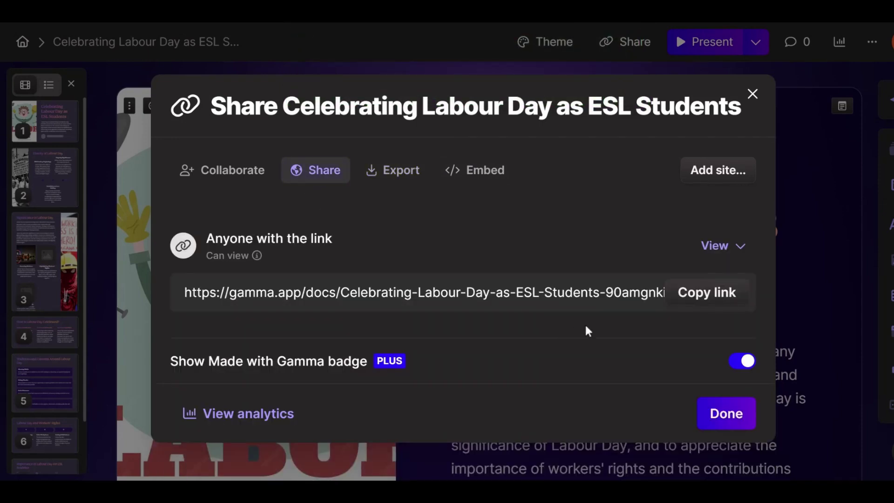
click(707, 293)
click(751, 94)
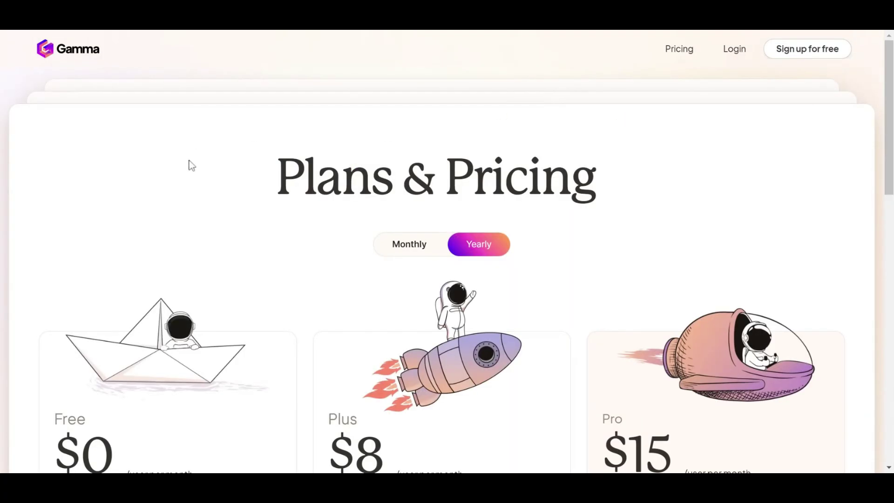
Step: Compare the yearly prices and included features of the Free, Plus and Pro plans on Gamma's Plans & Pricing page
scroll(172, 191, down, 8)
scroll(160, 184, up, 4)
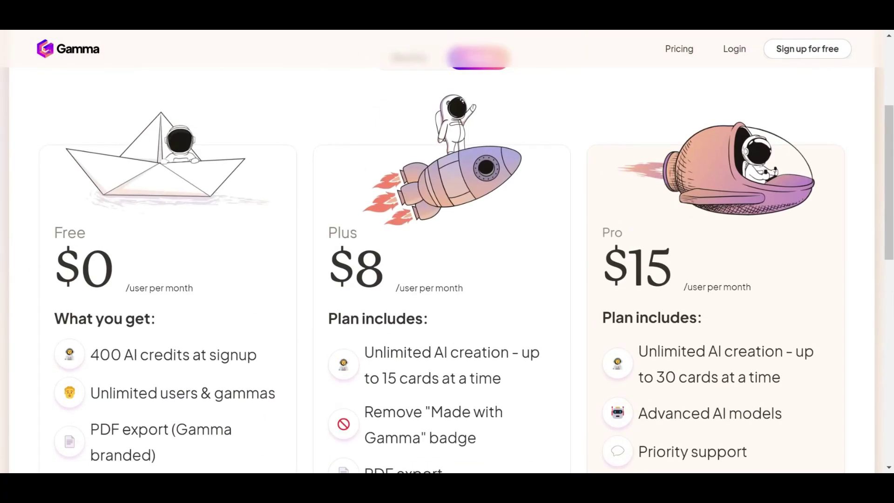
scroll(447, 252, down, 4)
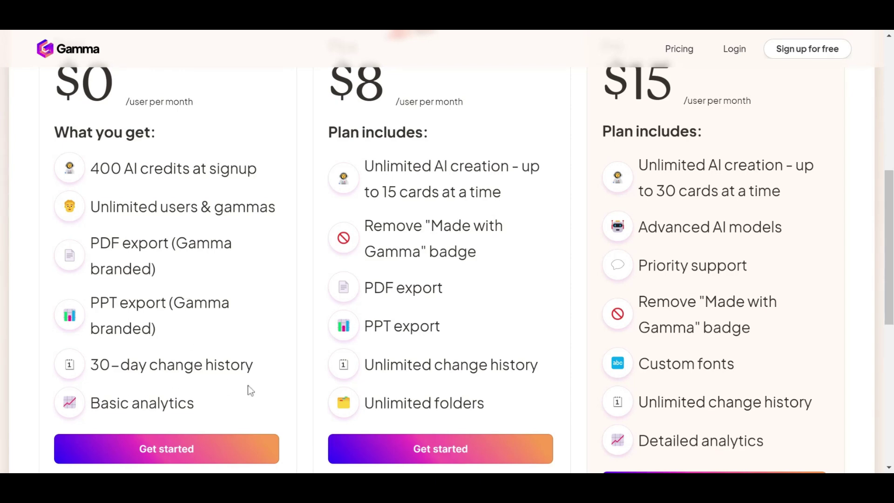
scroll(93, 371, down, 1)
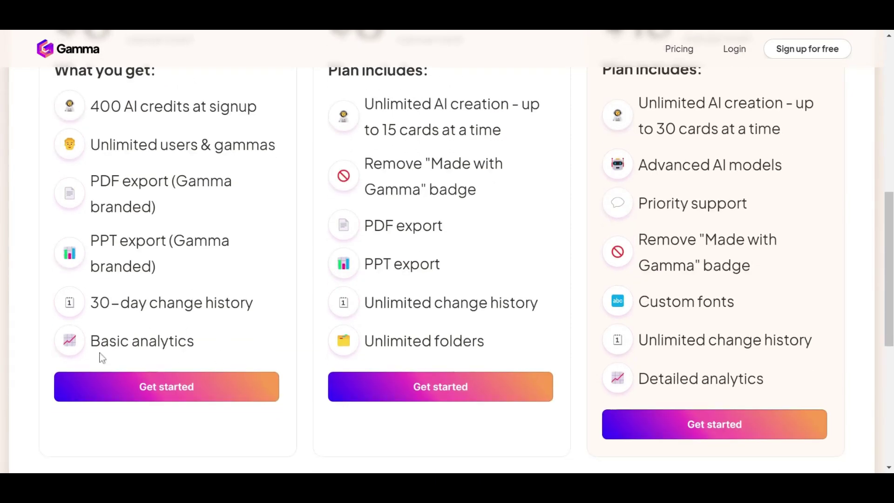
scroll(218, 314, up, 3)
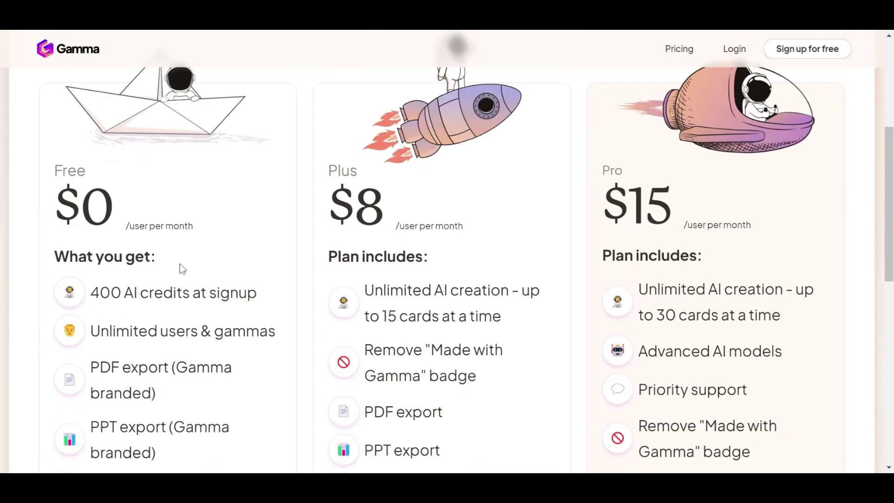
scroll(180, 264, down, 1)
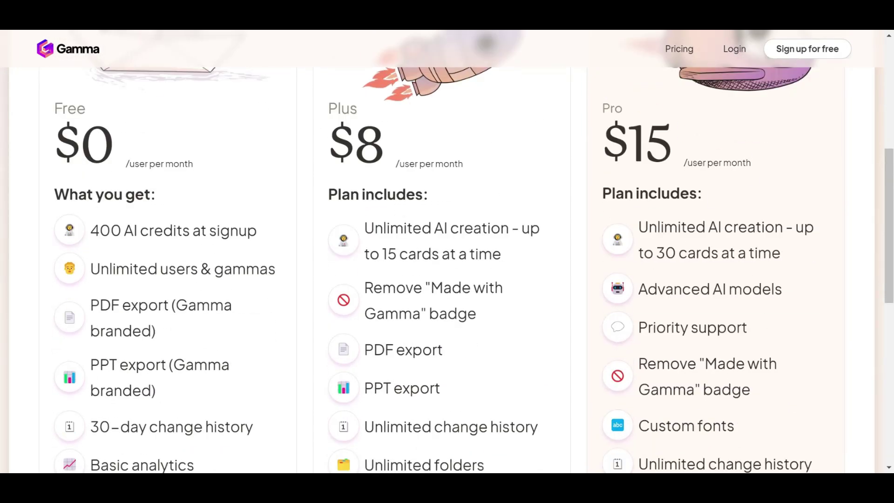
Step: Switch the plan pricing to monthly billing and examine the monthly prices and features
scroll(453, 194, up, 3)
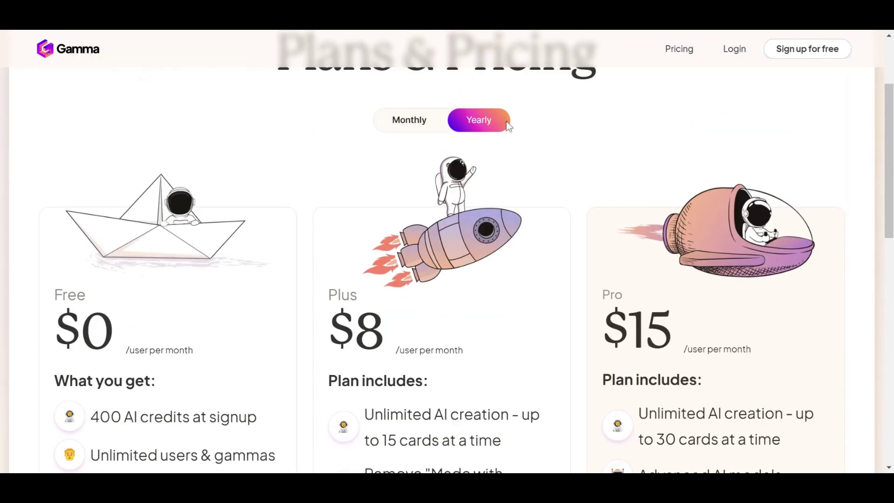
click(401, 120)
scroll(401, 135, down, 4)
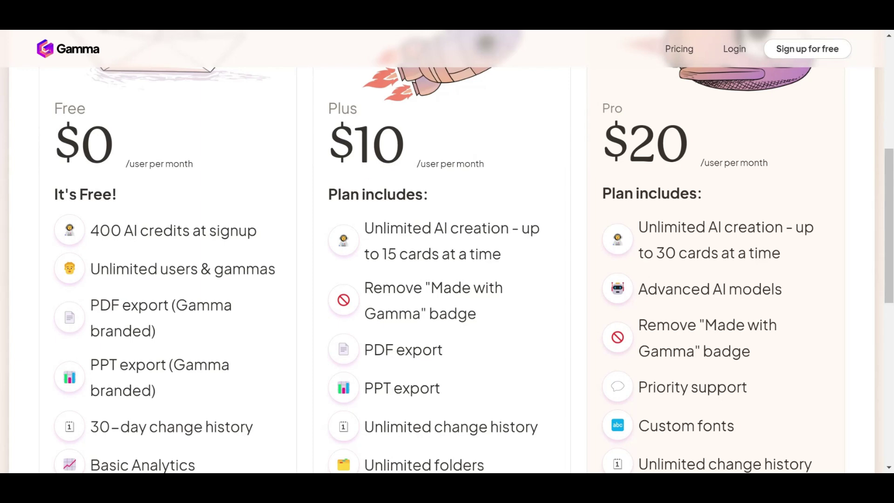